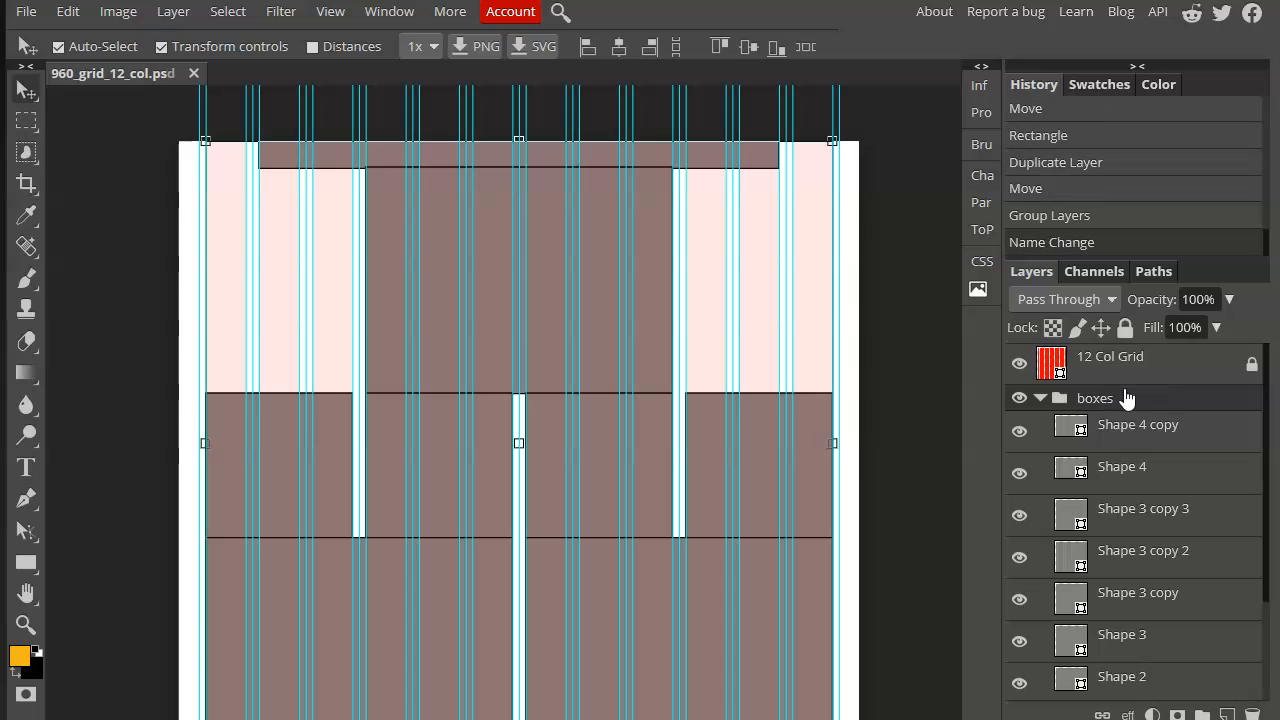
- Collapse the boxes group, then expand the images group and make it visible
left_click(1040, 398)
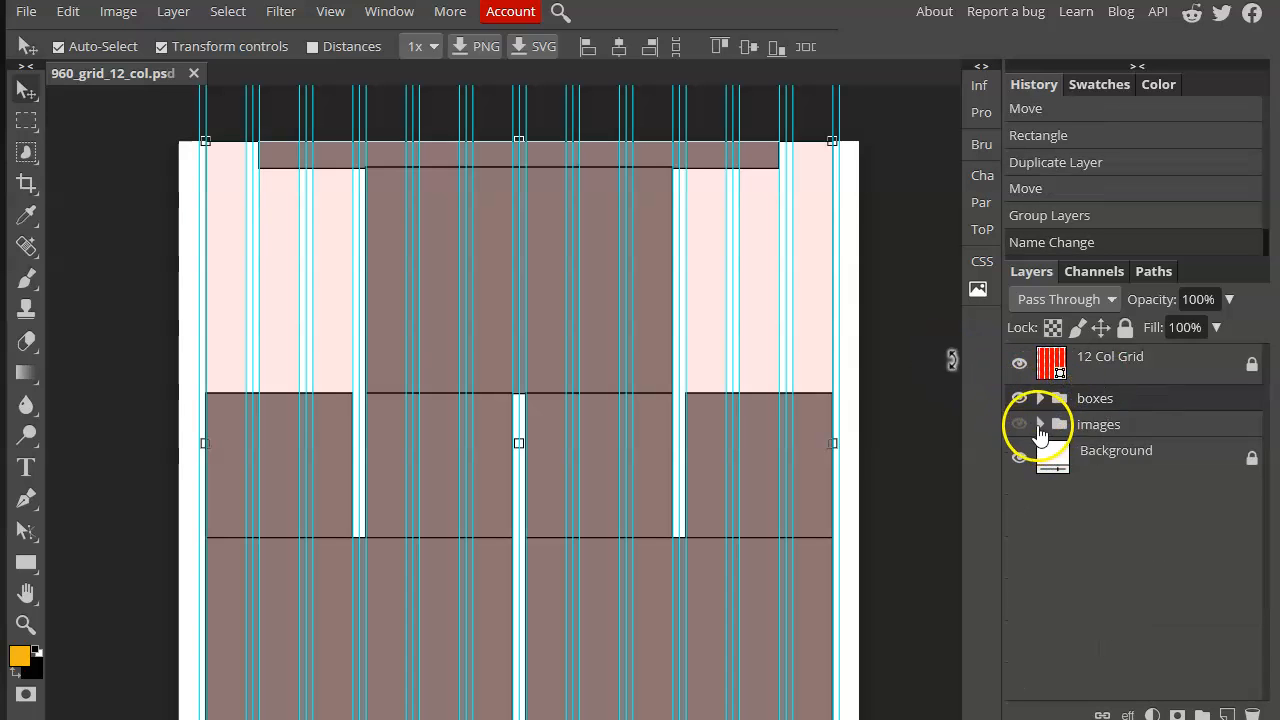
left_click(1040, 426)
left_click(1020, 425)
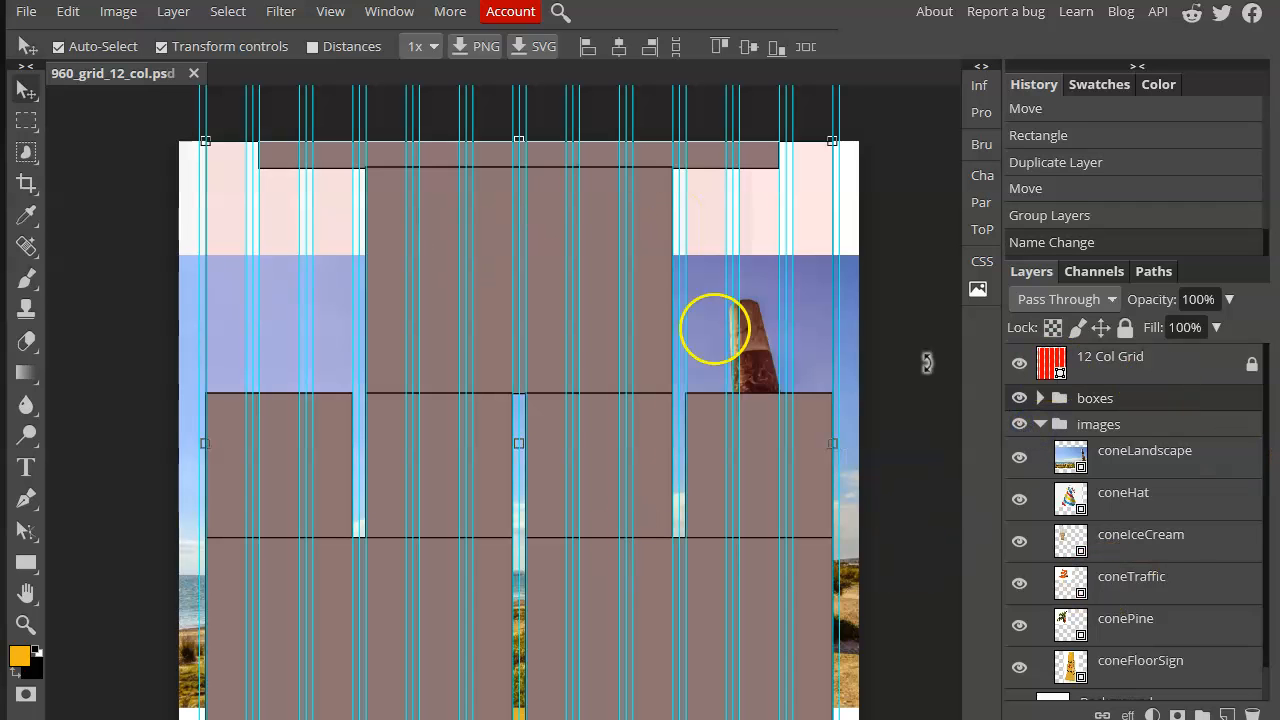
- Hide the coneHat, coneIceCream, coneTraffic, conePine and coneFloorSign layers, leaving only coneLandscape shown in the images group
scroll(1036, 569, "down", 1)
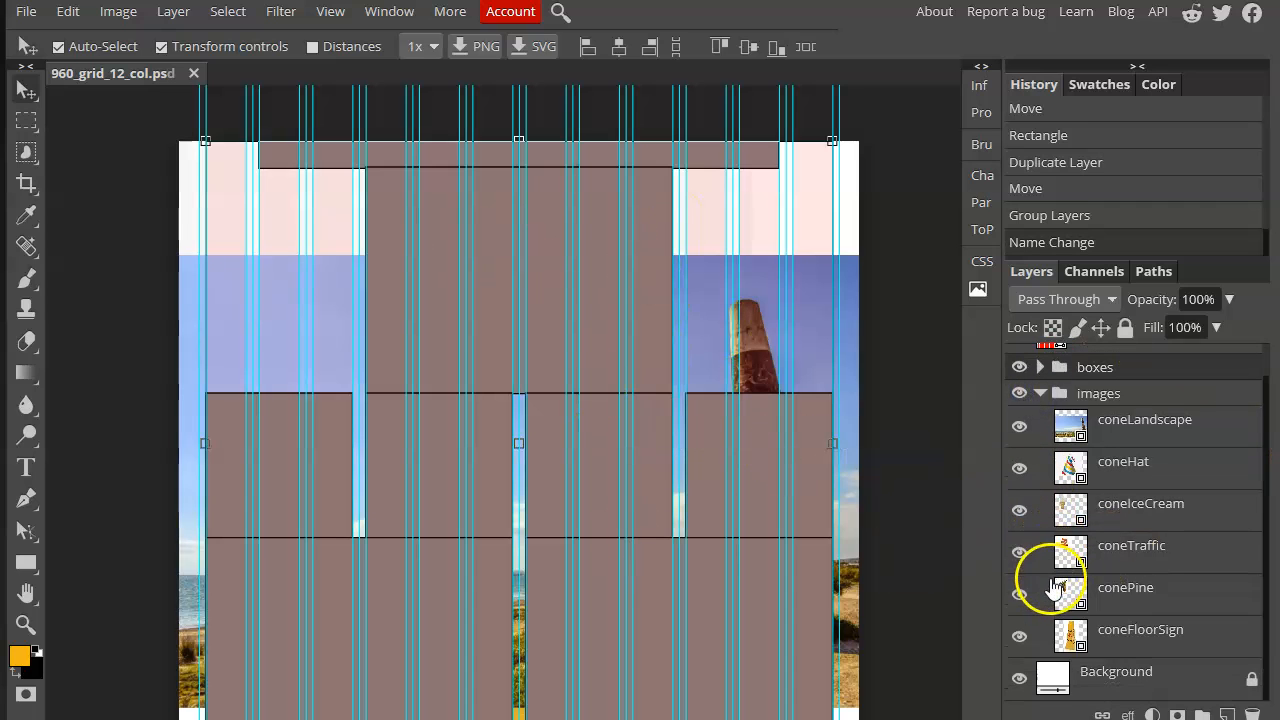
left_click(1019, 468)
left_click(1019, 510)
left_click(1020, 548)
left_click(1020, 548)
left_click(1020, 602)
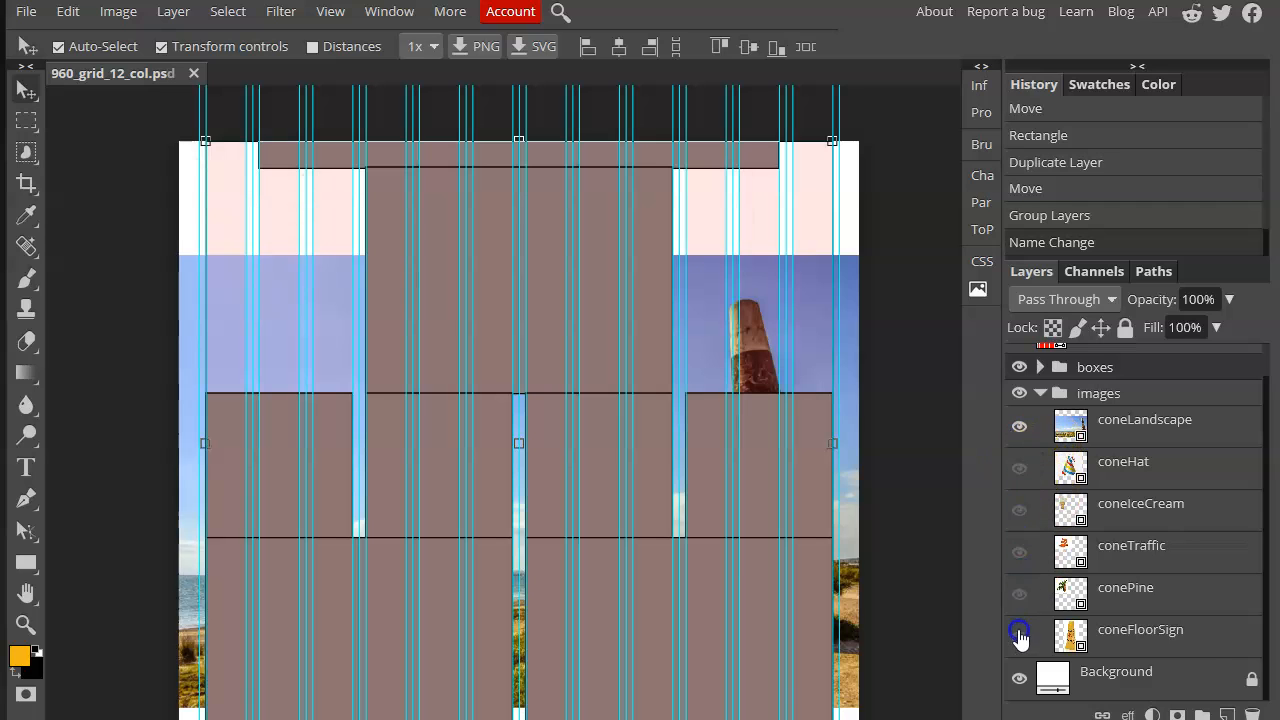
- Move the images group above the boxes group in the layer order
left_click(1147, 428)
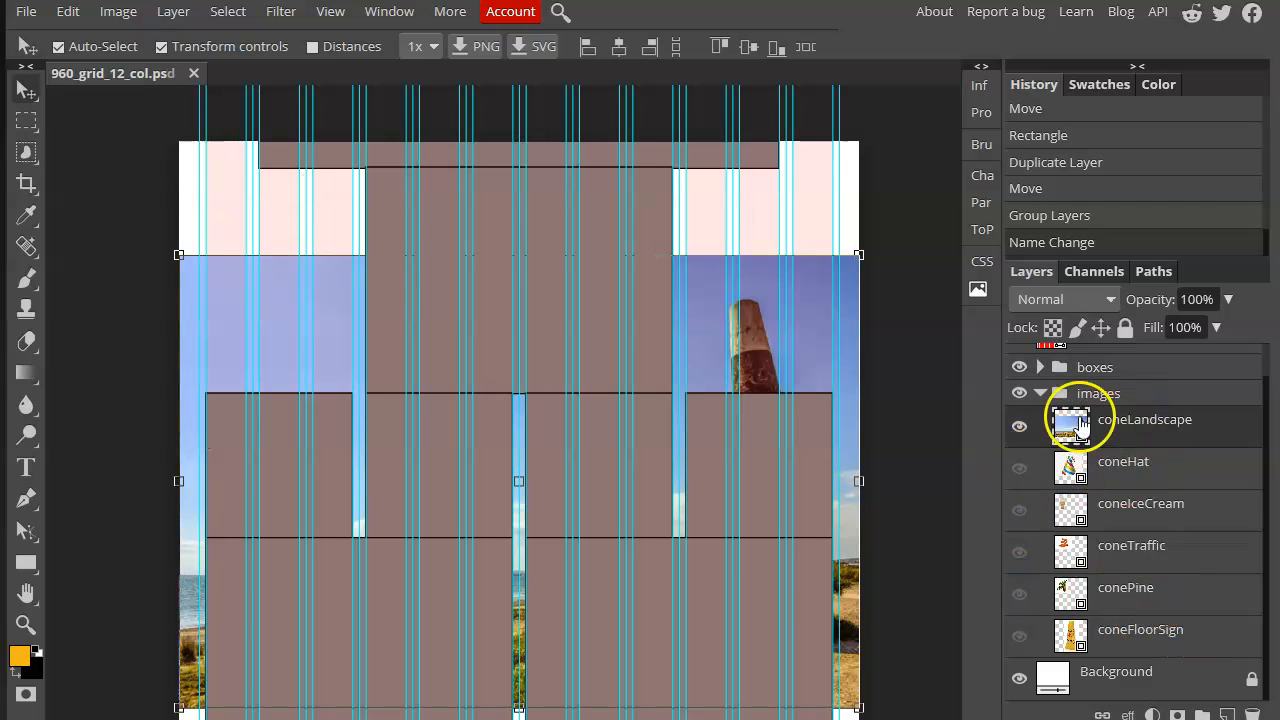
left_click(1150, 396)
left_click_drag(1144, 400, 1146, 402)
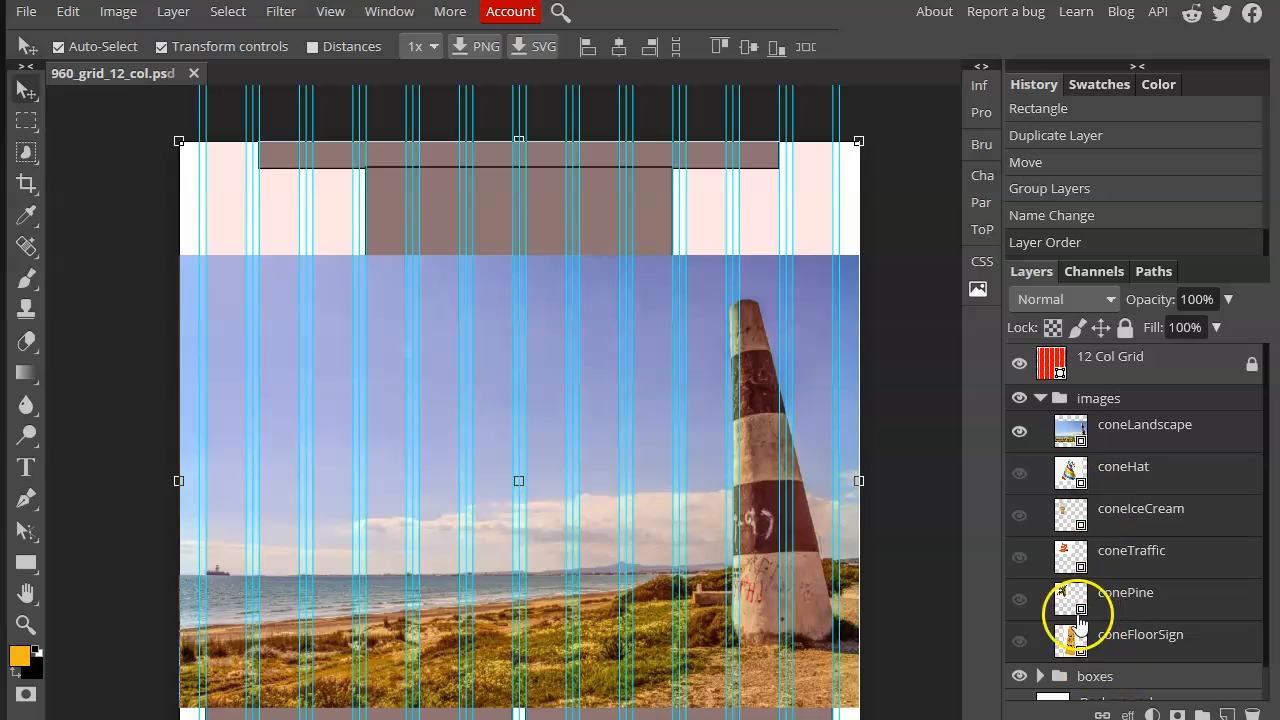
- Scale the coneLandscape image down to about 44.71% and place it in the large central box below the header bar
scroll(1080, 630, "down", 1)
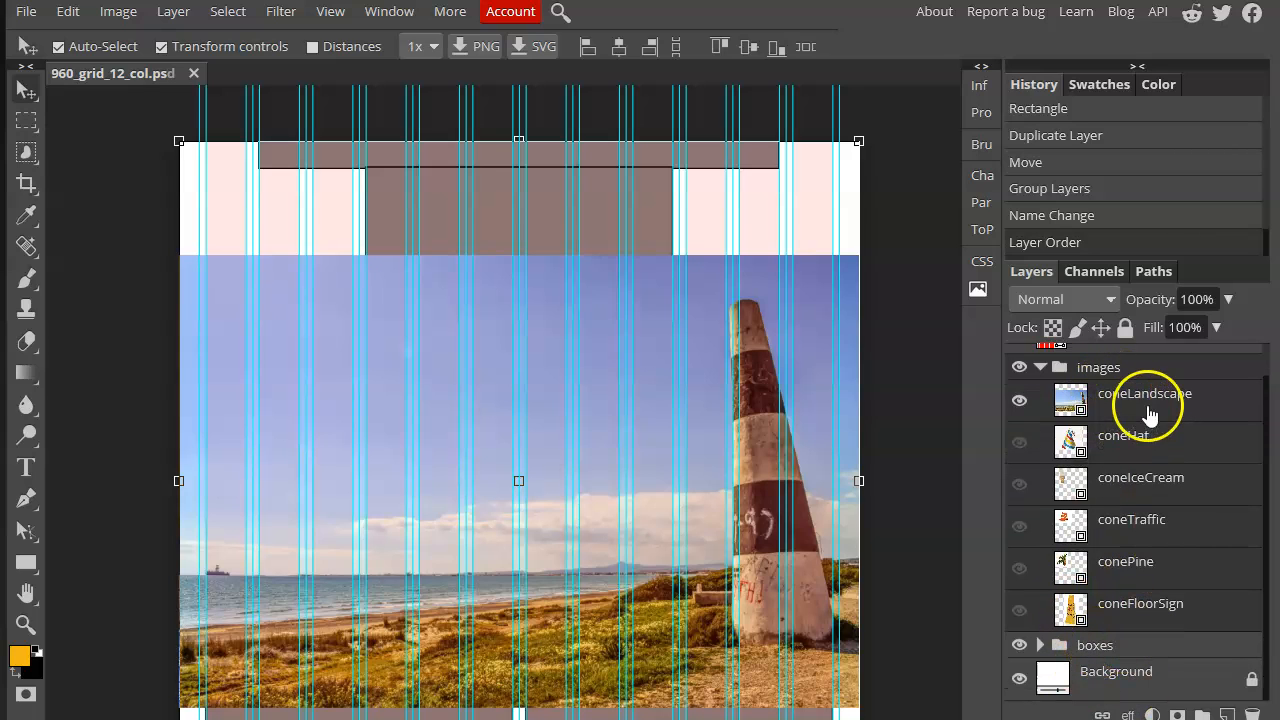
left_click(1249, 394)
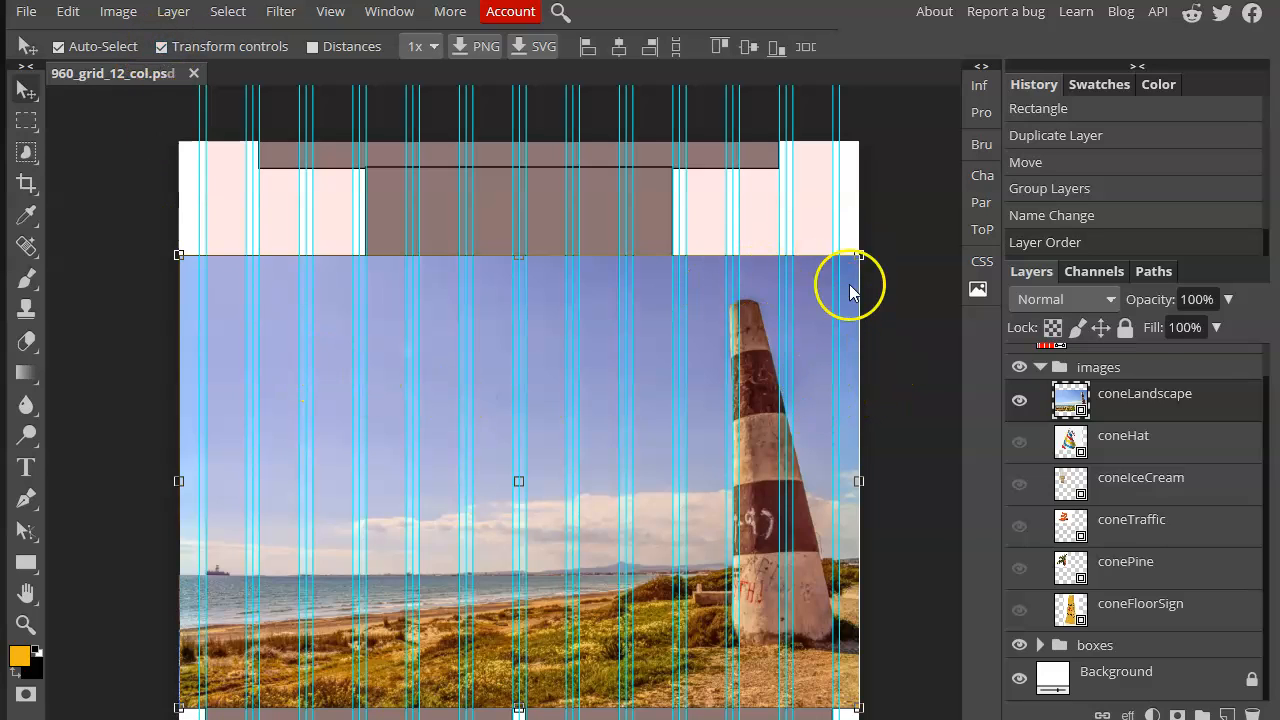
left_click_drag(859, 256, 481, 401)
left_click_drag(329, 563, 503, 237)
key("Right")
key("Right")
key("Right")
key("Right")
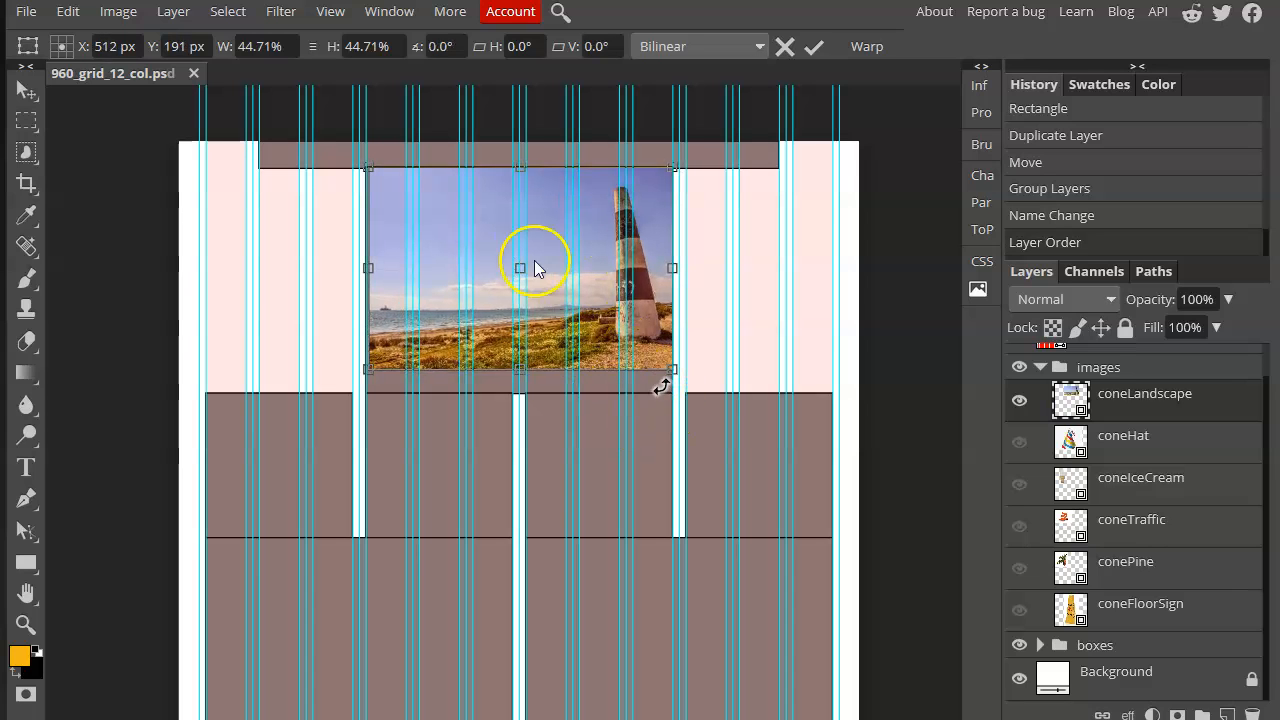
- Align the landscape image with the central box's left edge and enlarge it to about 45.10% to span the box's width
key("ctrl+plus")
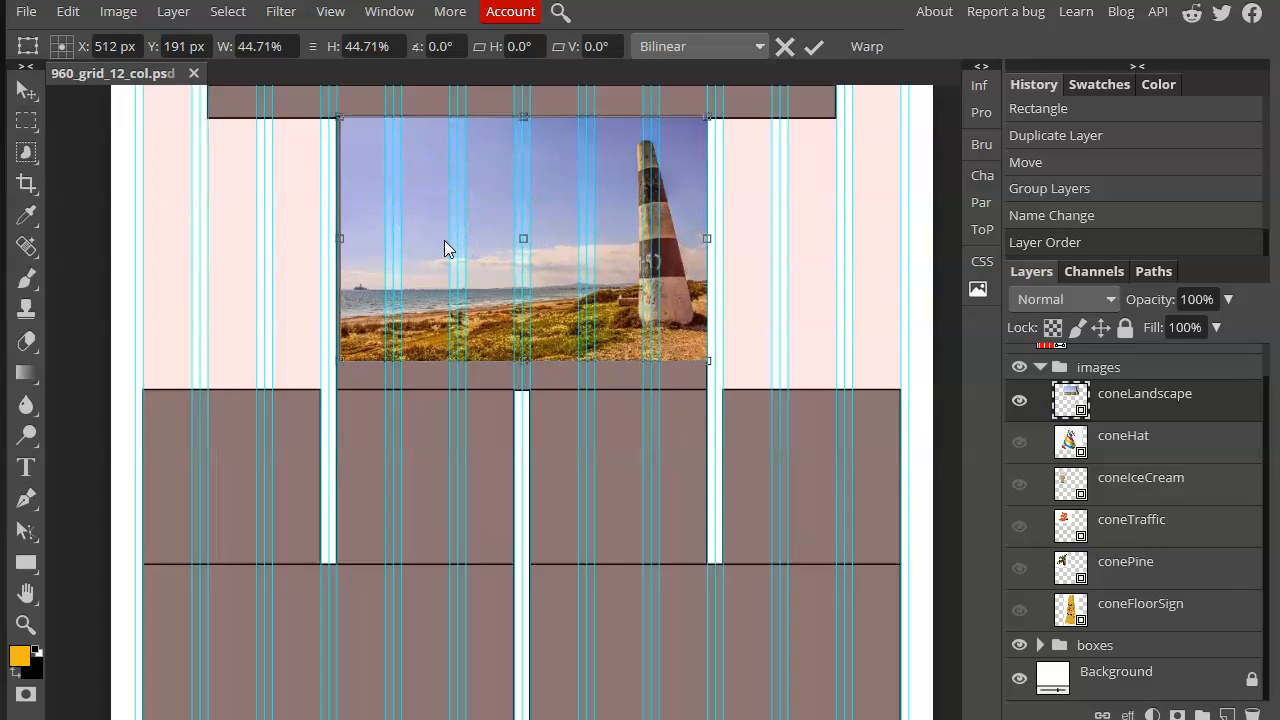
left_click_drag(420, 362, 383, 472)
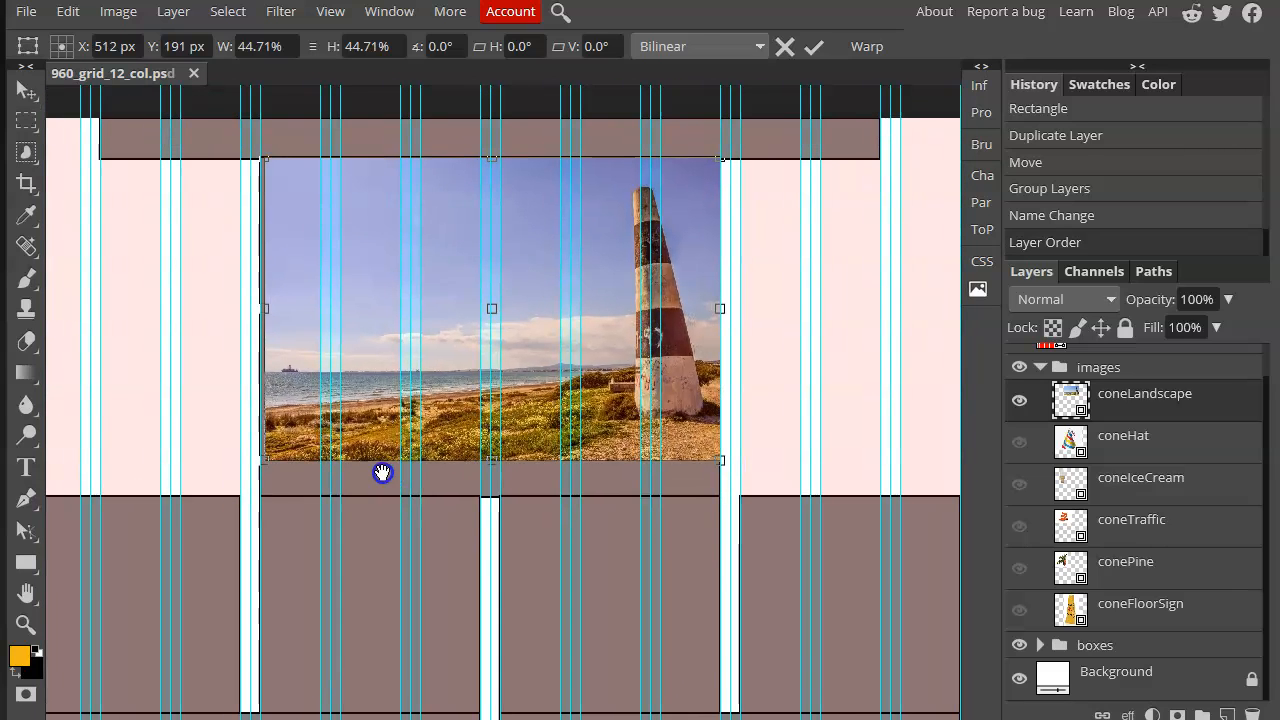
left_click_drag(516, 243, 511, 241)
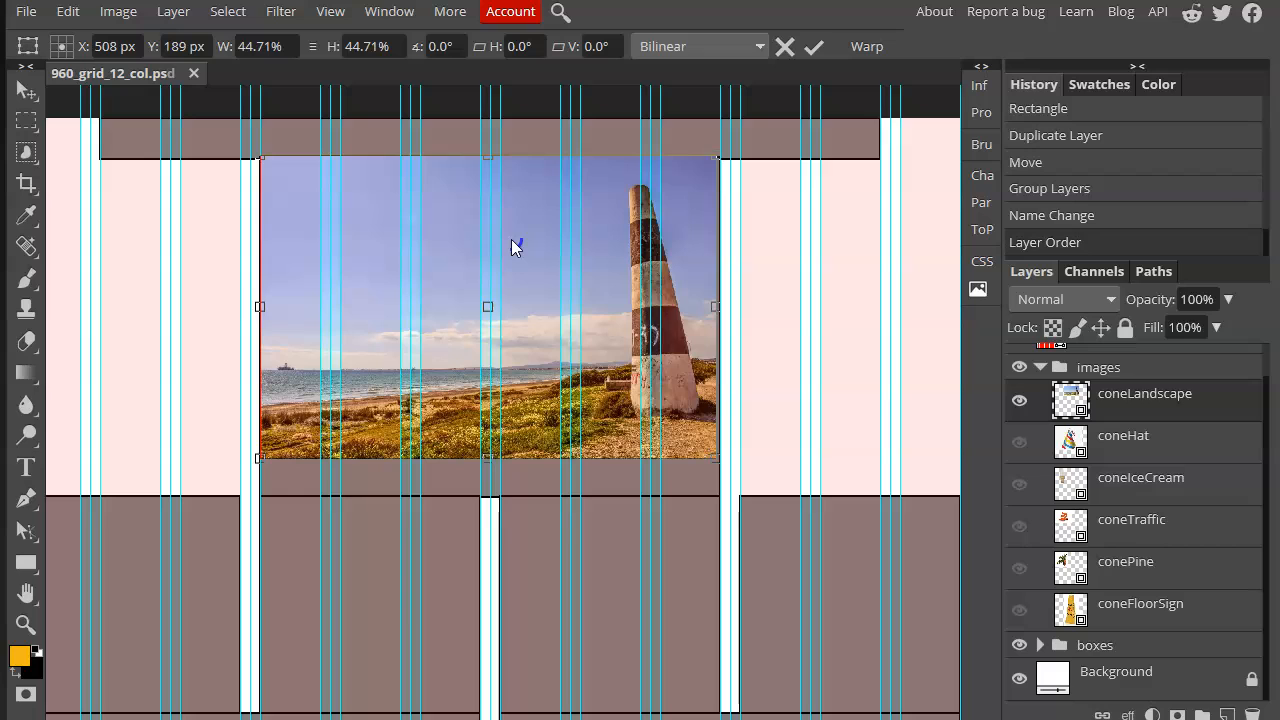
left_click_drag(511, 240, 510, 235)
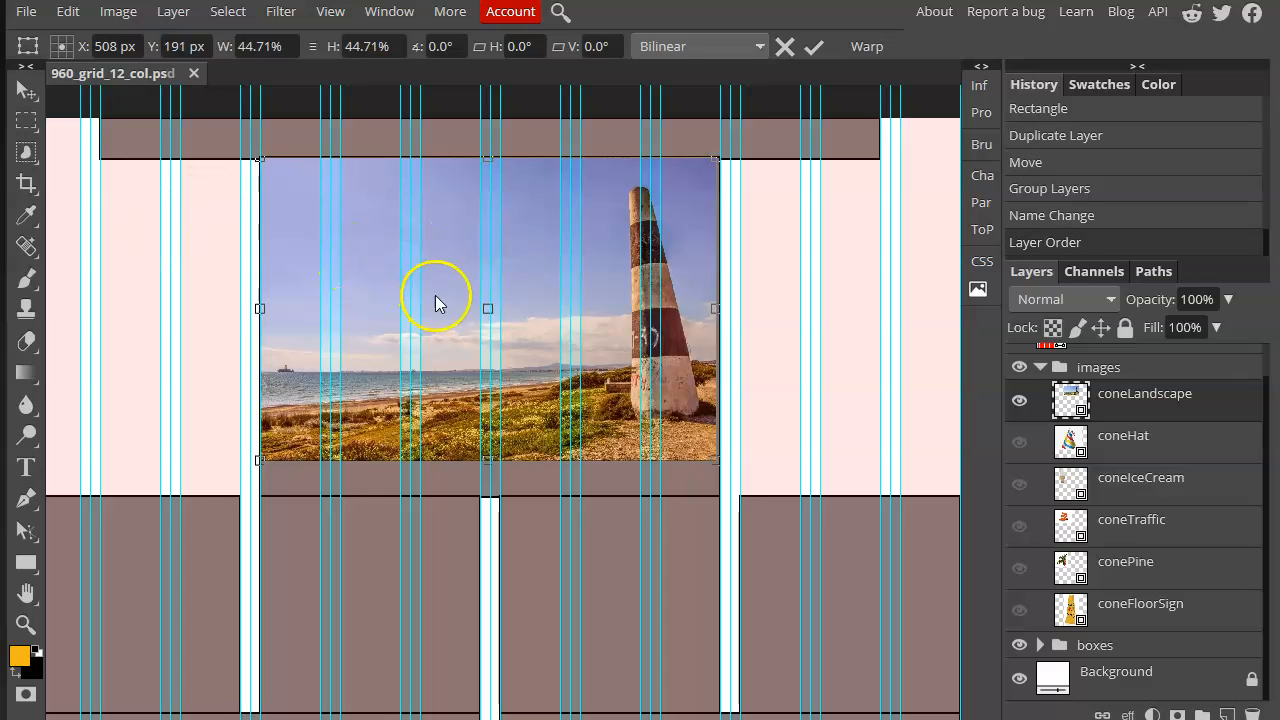
left_click_drag(714, 459, 720, 460)
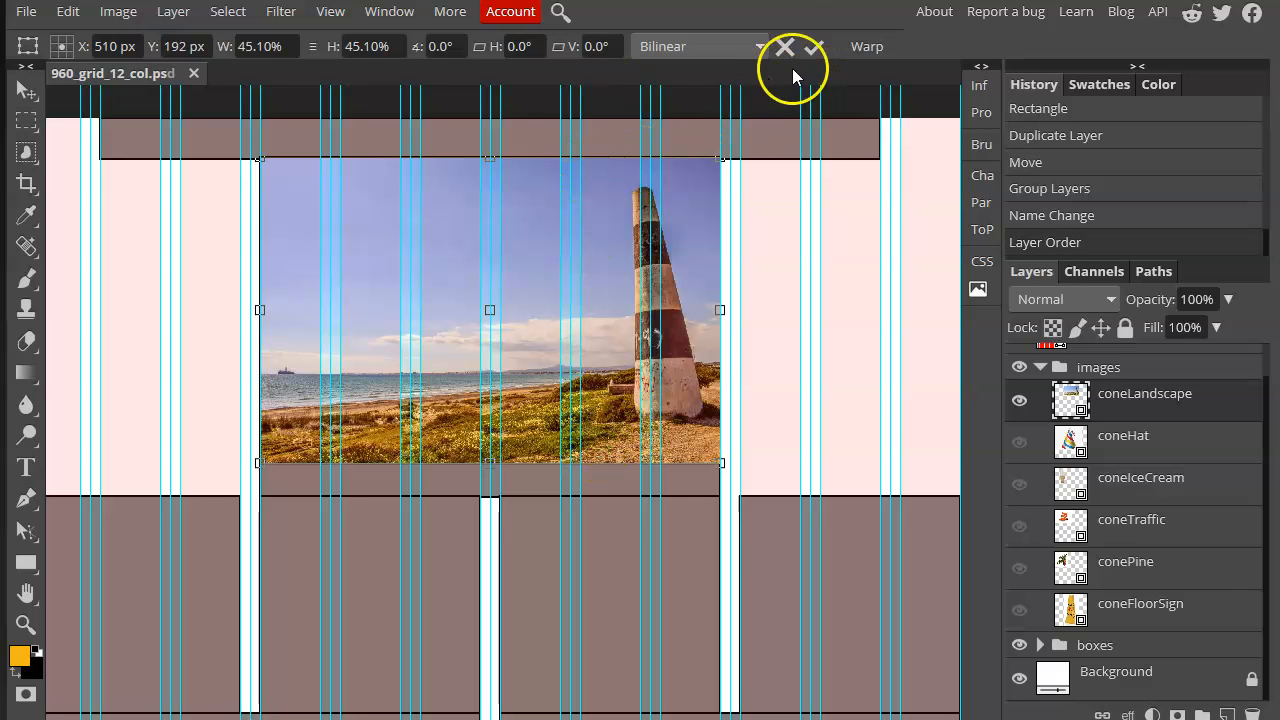
key("Return")
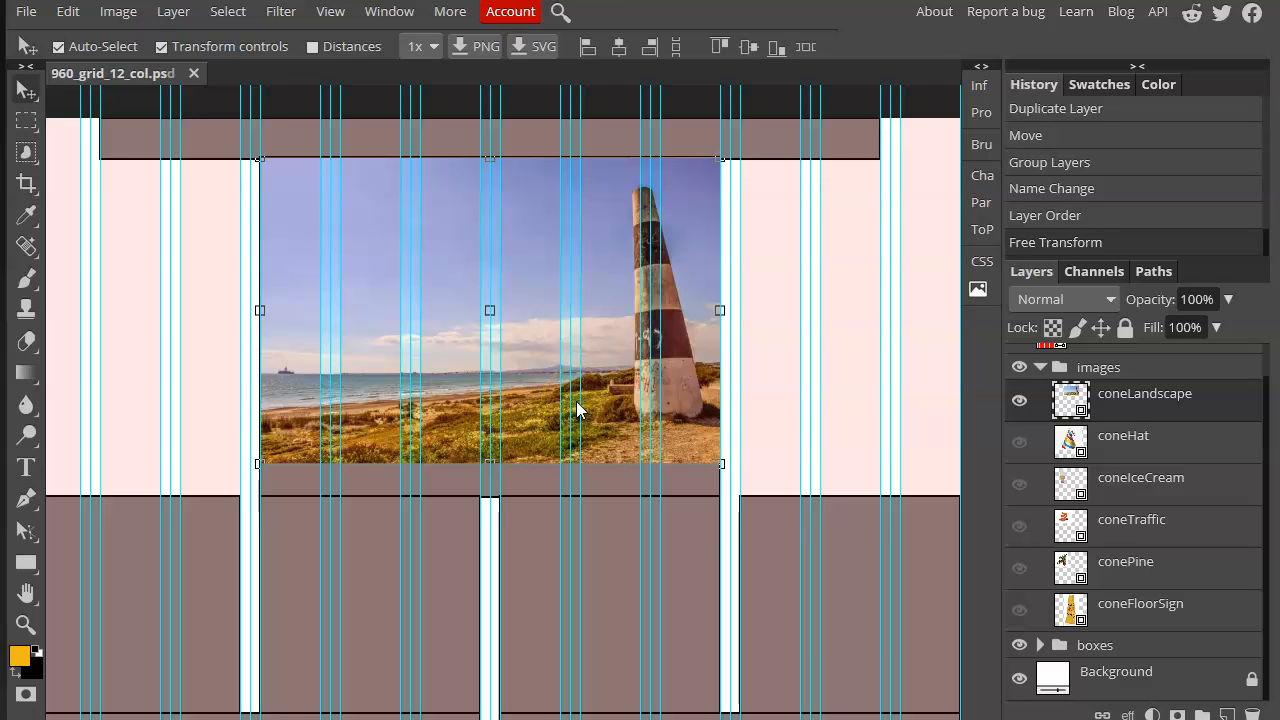
- Nudge the landscape image slightly down within the central box
key("shift+Down")
key("shift+Up")
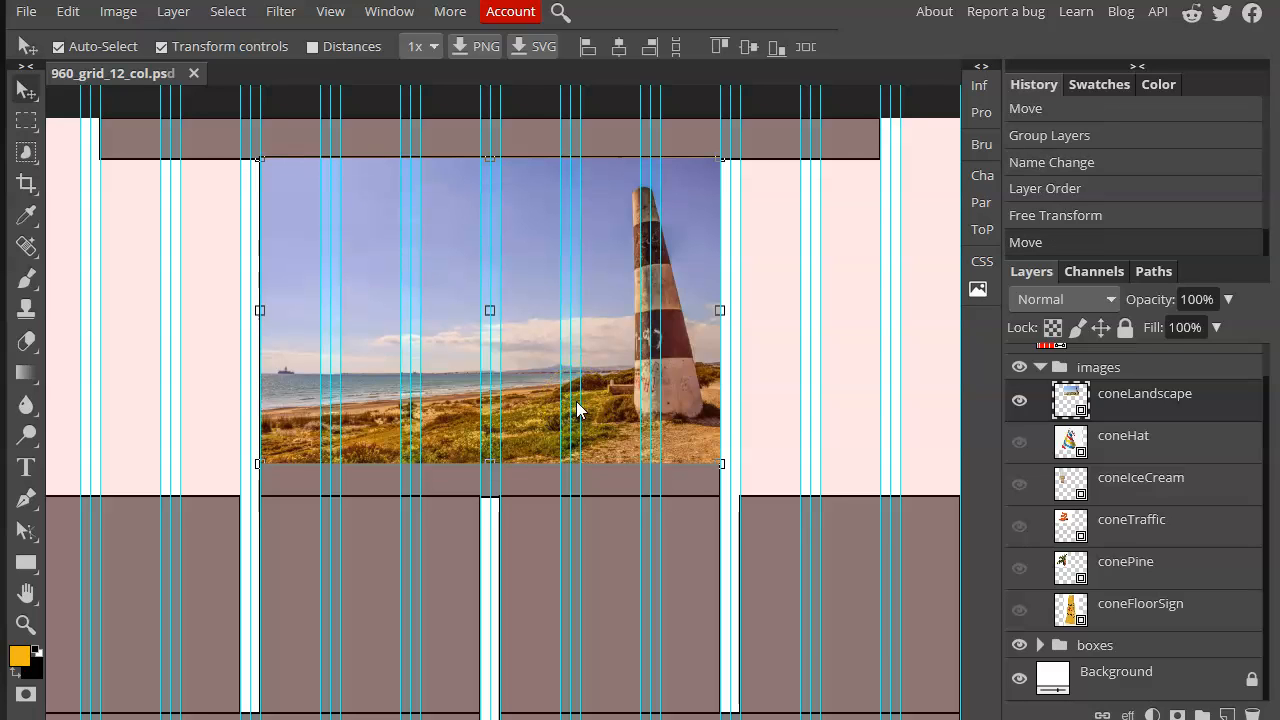
key("shift+Down")
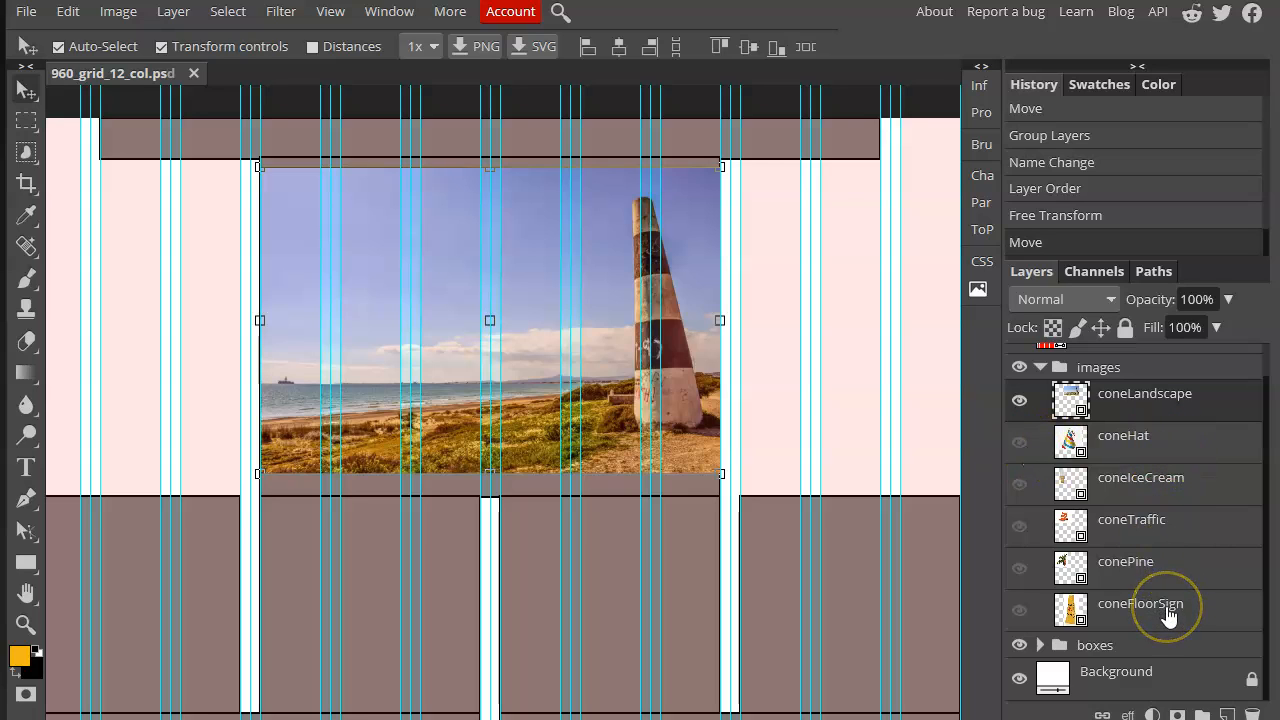
- Show the coneHat image, scale it to about 25.58% and fit it into the leftmost box of the row below the landscape
left_click(1155, 452)
left_click(1019, 443)
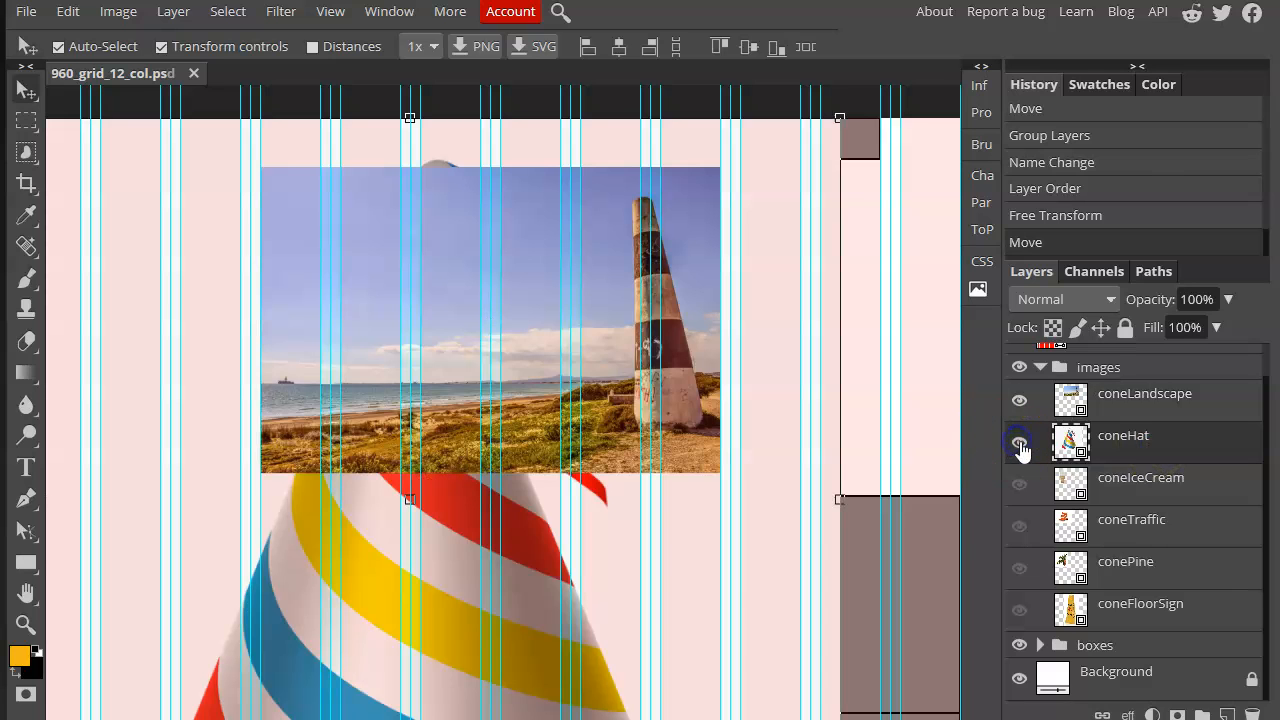
left_click_drag(831, 118, 231, 658)
left_click_drag(408, 573, 671, 449)
left_click_drag(463, 605, 475, 440)
left_click_drag(258, 587, 289, 571)
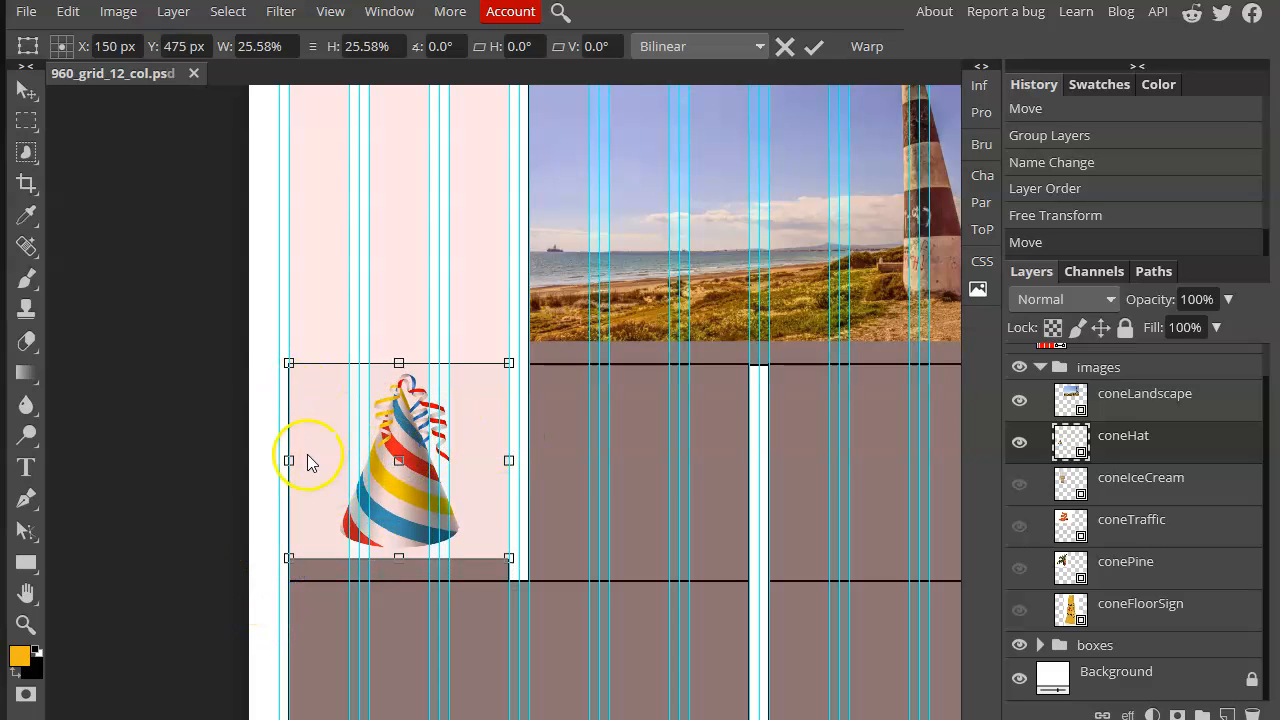
key("Return")
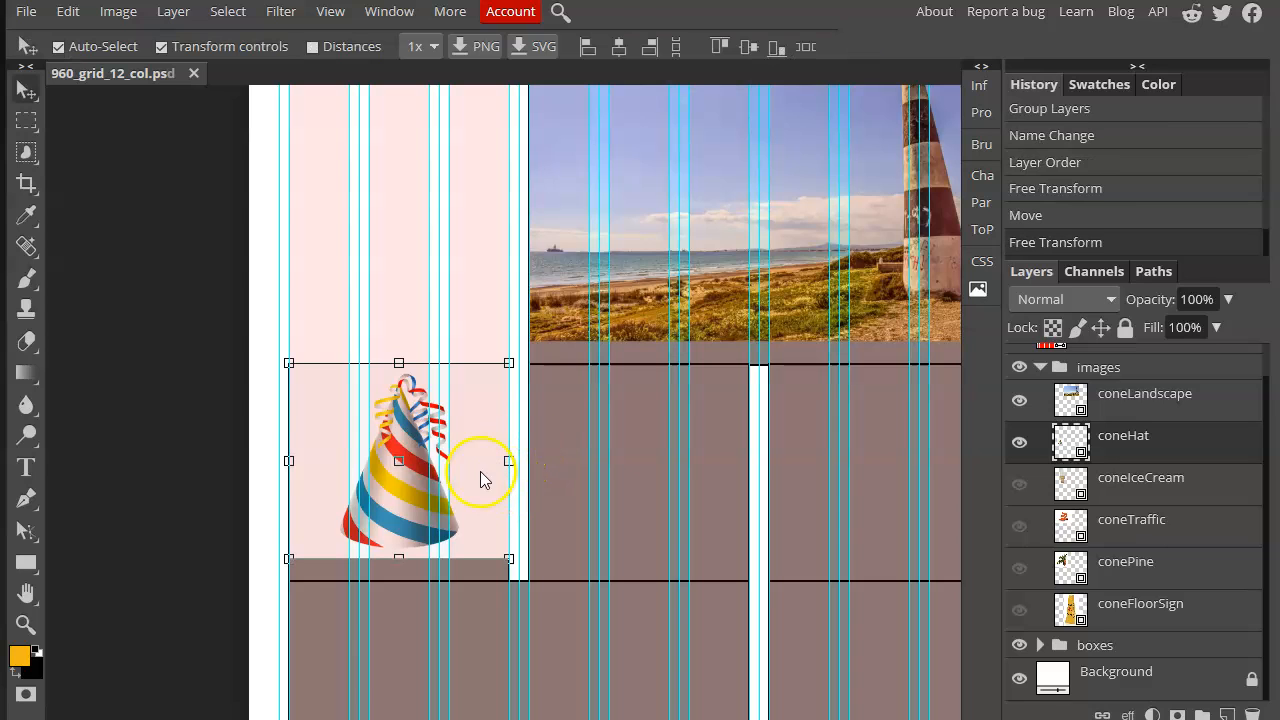
- Show the coneIceCream image and move it over the second box of the row, beside the party hat
left_click(1019, 484)
left_click(522, 184)
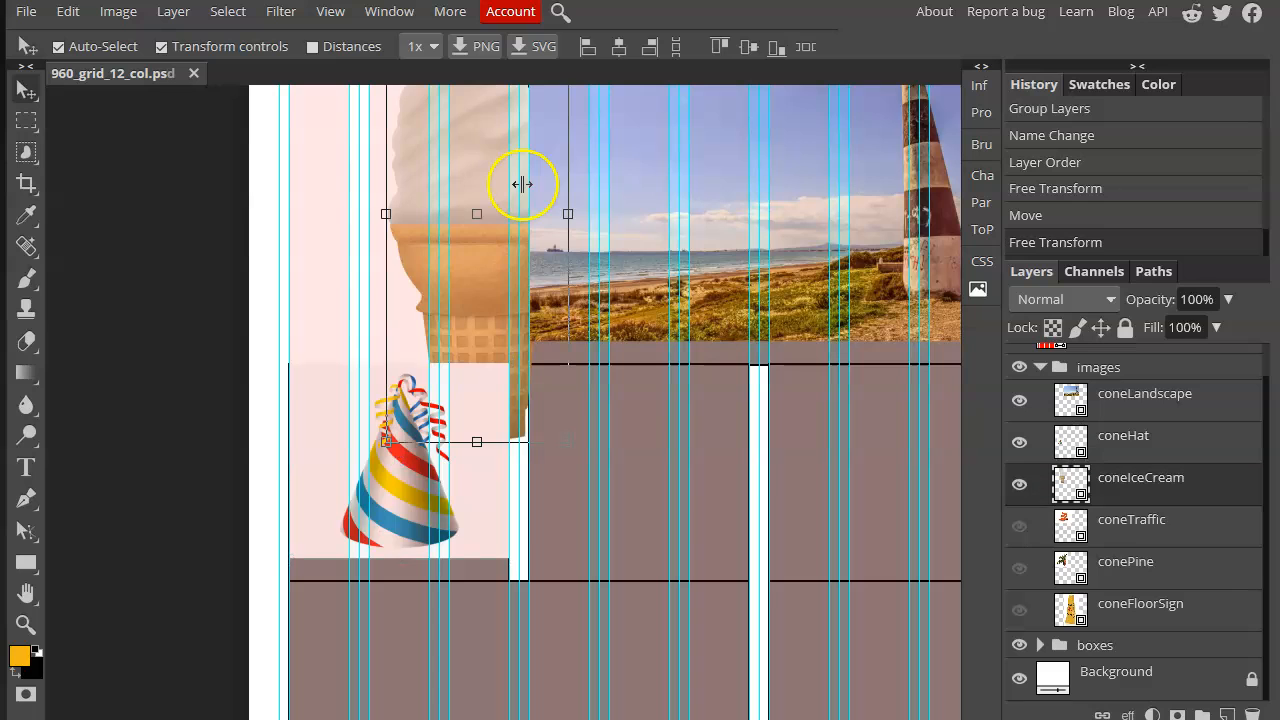
left_click_drag(469, 167, 603, 458)
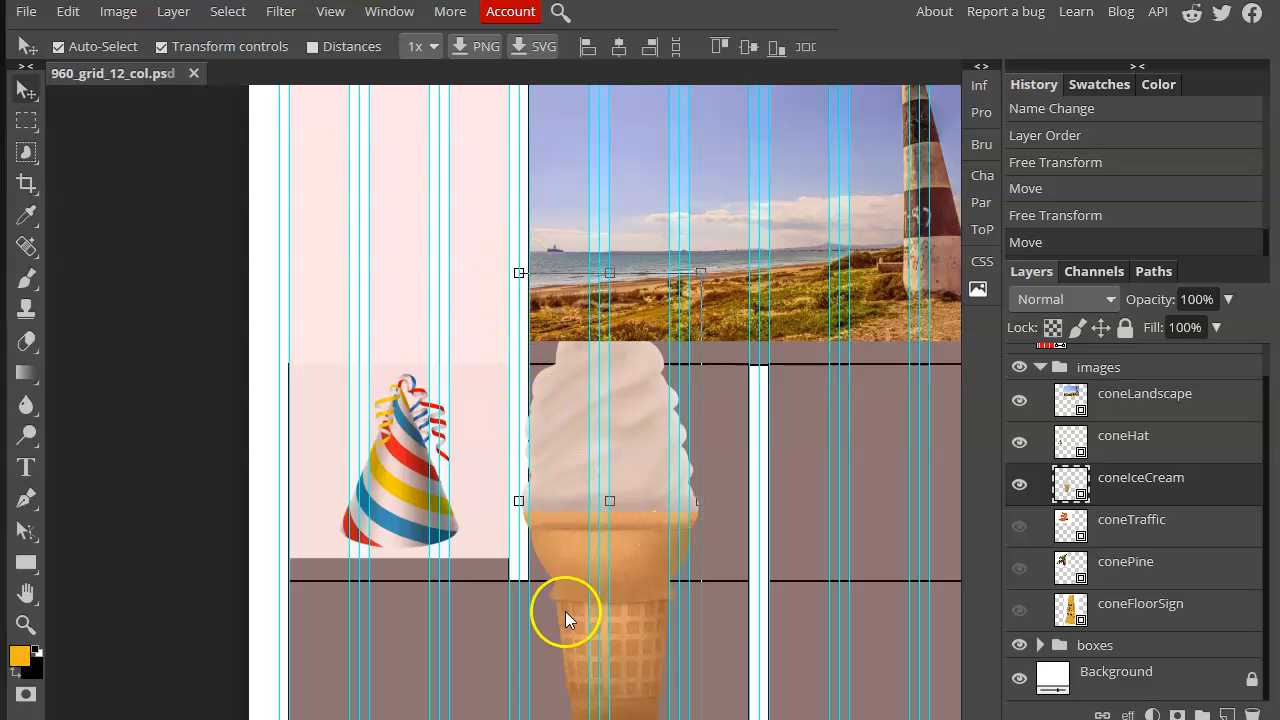
left_click_drag(691, 617, 734, 466)
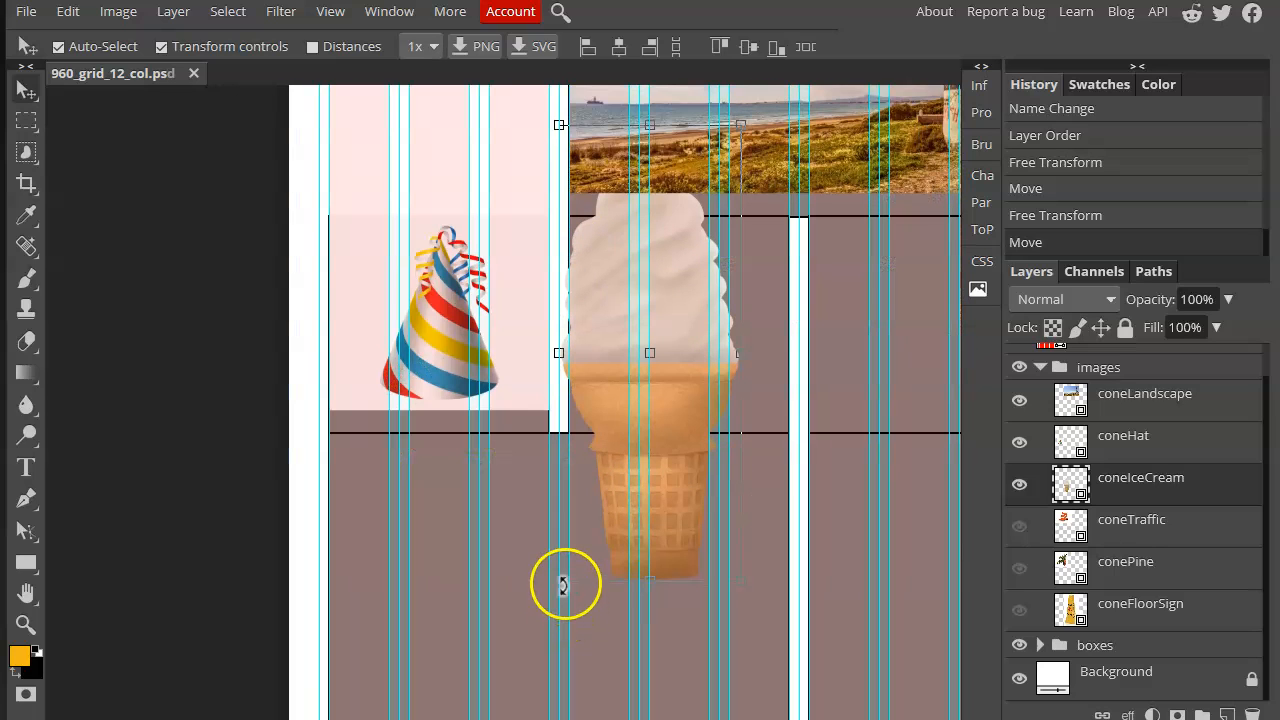
- Scale the ice cream image to about 47.59% and center it within the second box of the row
left_click_drag(614, 481, 643, 477)
left_click_drag(614, 562, 672, 548)
left_click_drag(534, 543, 623, 354)
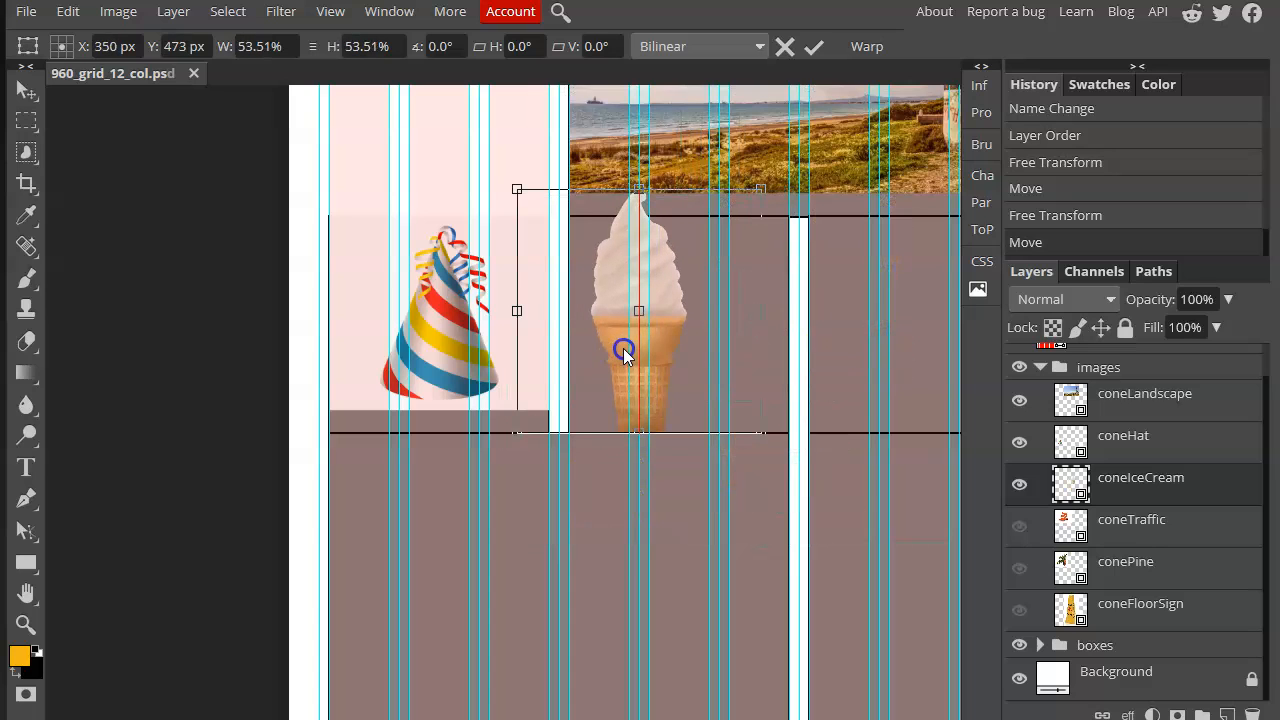
left_click_drag(517, 188, 543, 211)
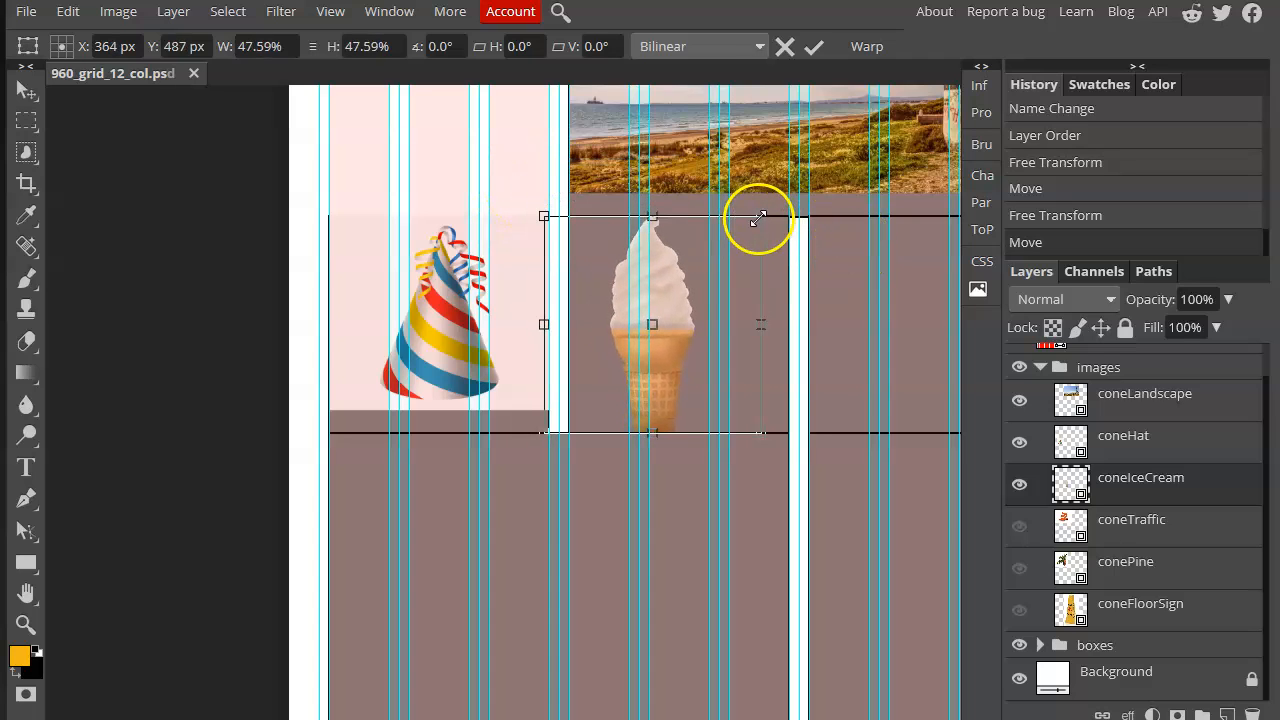
left_click_drag(618, 298, 642, 303)
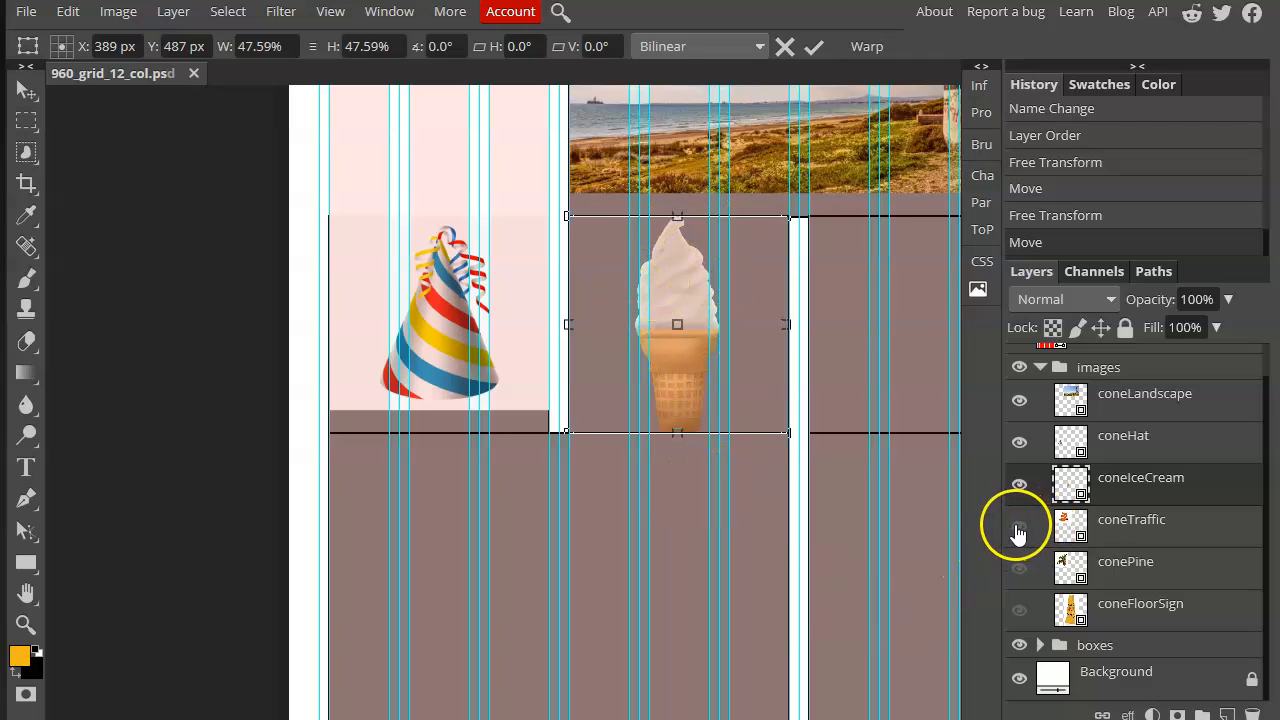
left_click(1138, 530)
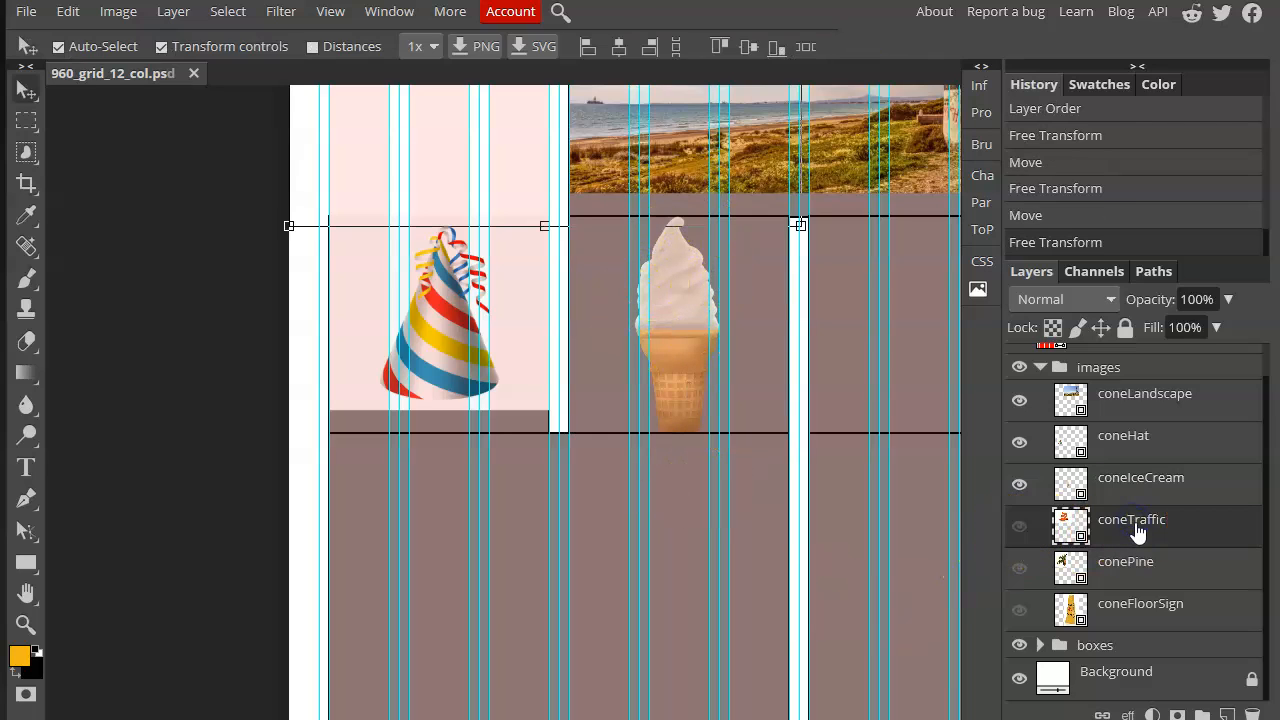
- Show the conePine image and move it over the third box of the row
left_click(1019, 568)
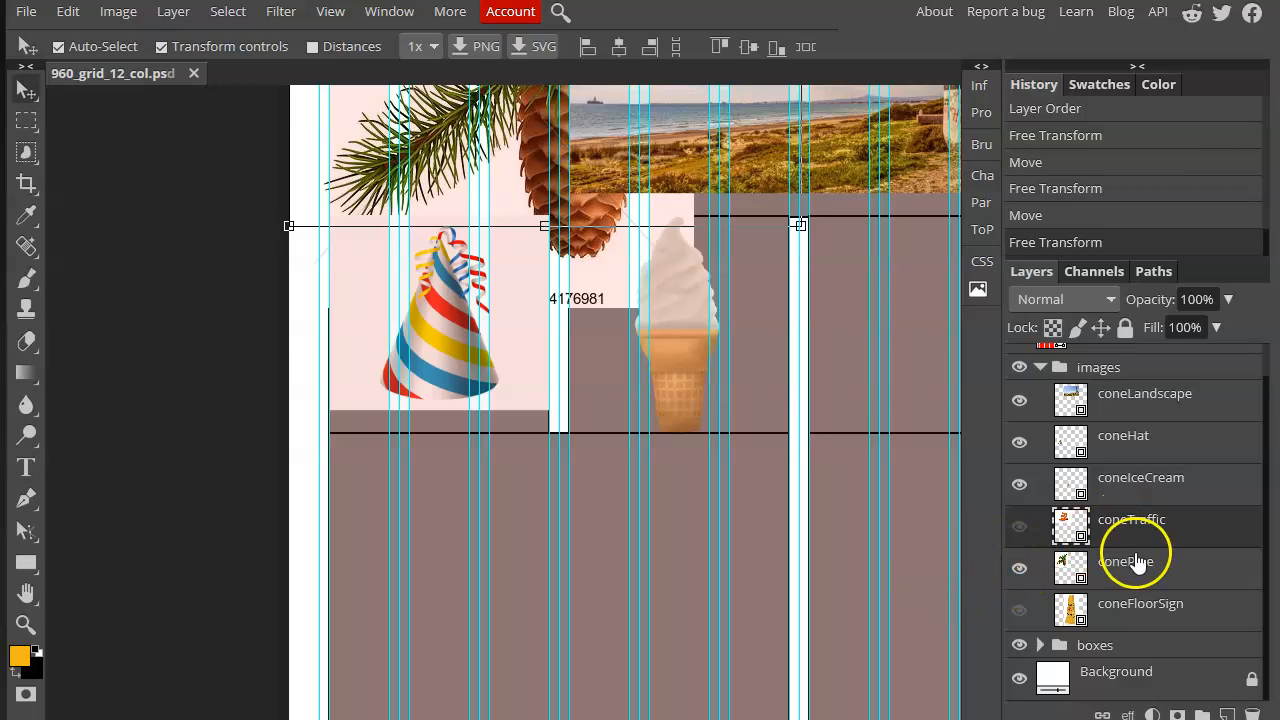
left_click(462, 150)
left_click_drag(462, 150, 817, 328)
left_click_drag(805, 555, 543, 662)
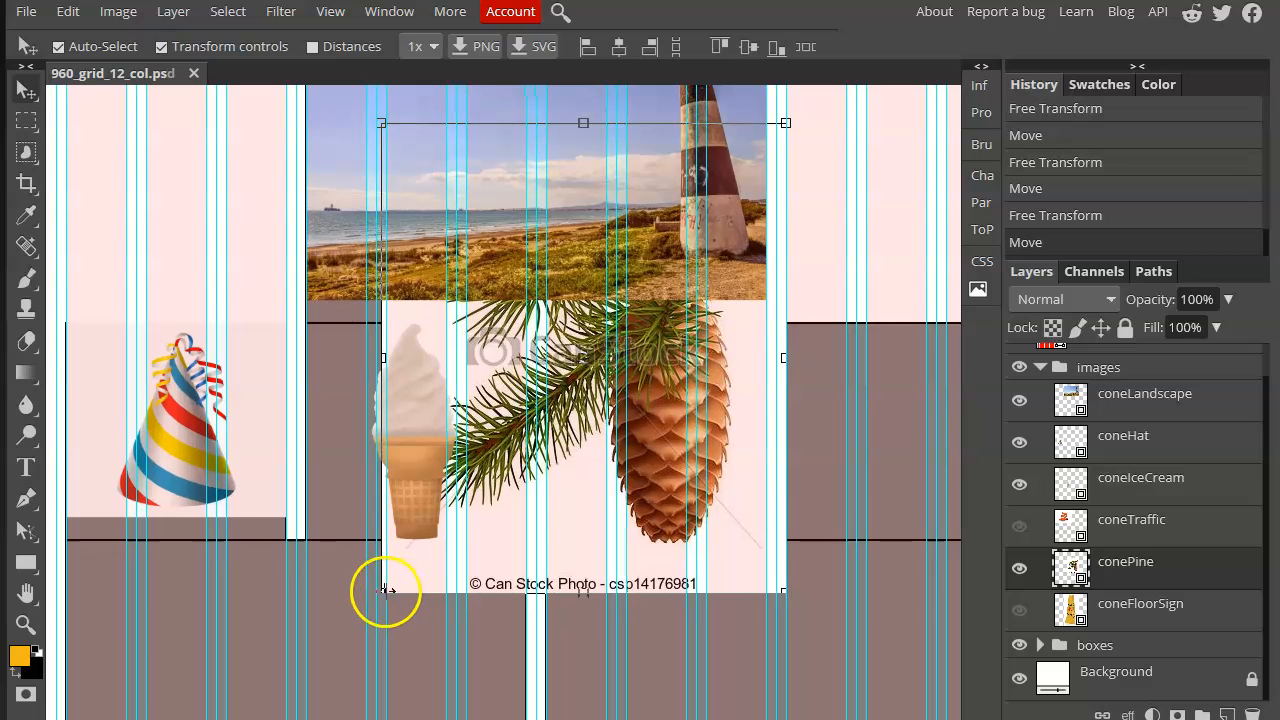
left_click_drag(490, 548, 544, 544)
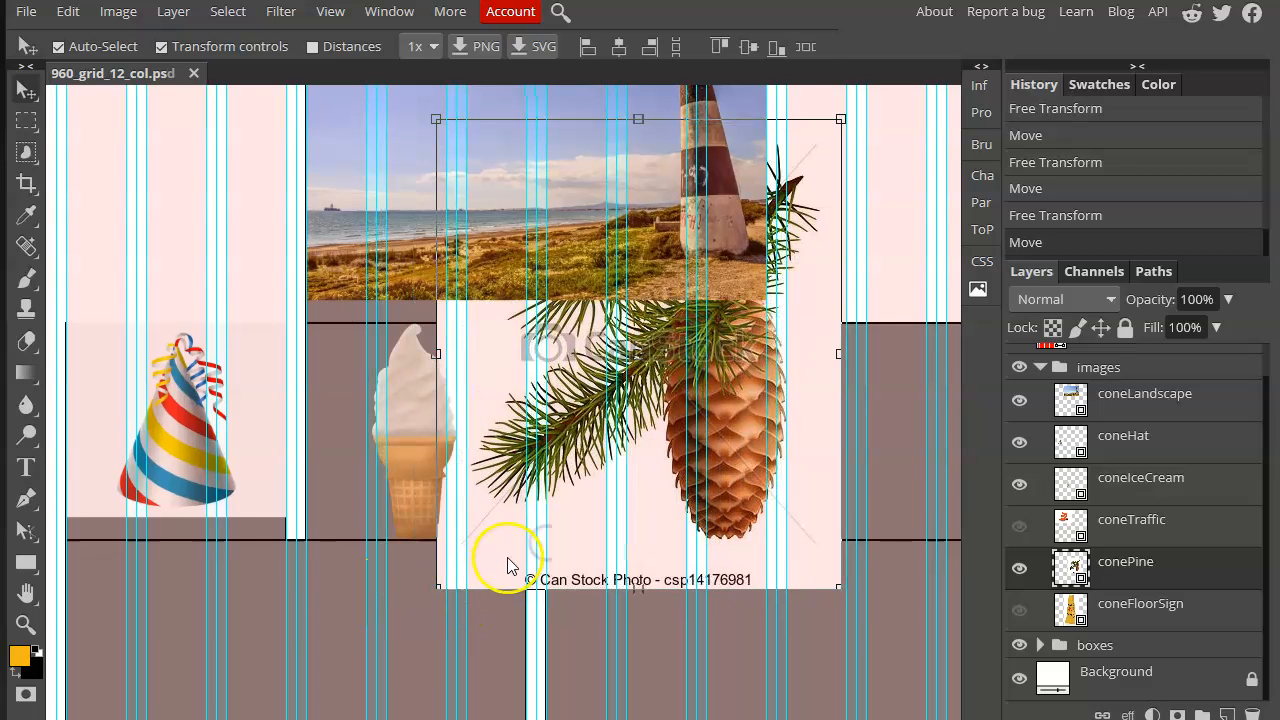
- Scale the pine cone image to about 46.42% and center it within the third box of the row
left_click_drag(430, 591, 774, 463)
left_click_drag(786, 271, 686, 470)
mouse_move(714, 517)
left_mouse_down()
mouse_move(751, 540)
mouse_move(735, 510)
left_mouse_up()
left_click_drag(643, 429, 659, 439)
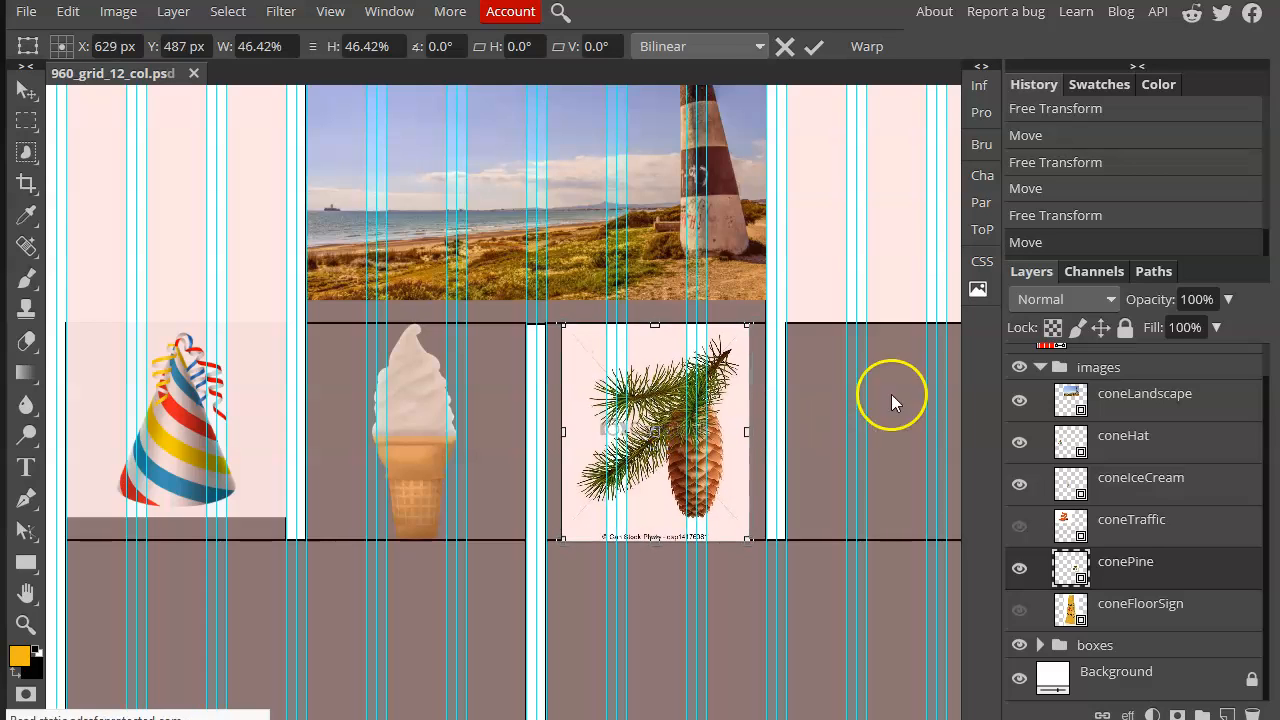
- Show the coneFloorSign image and shrink it to about 30.08%, placing it over the fourth box of the row
left_click(1019, 610)
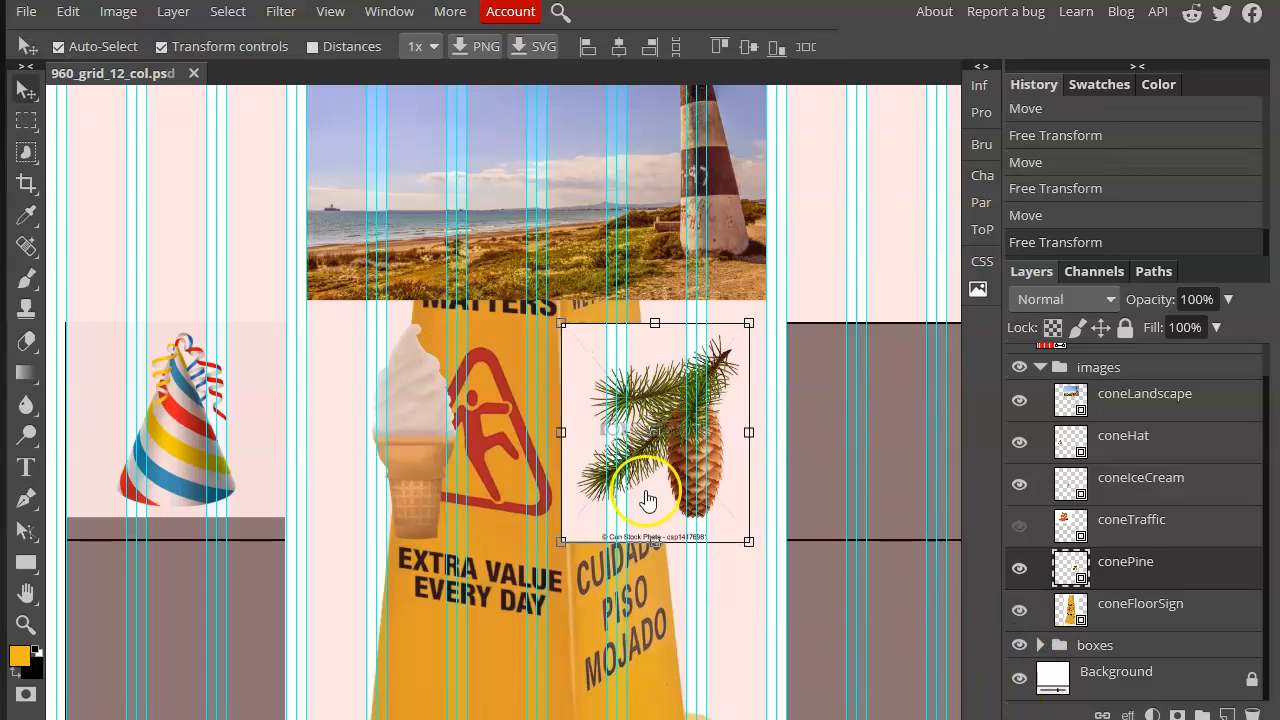
left_click(1128, 597)
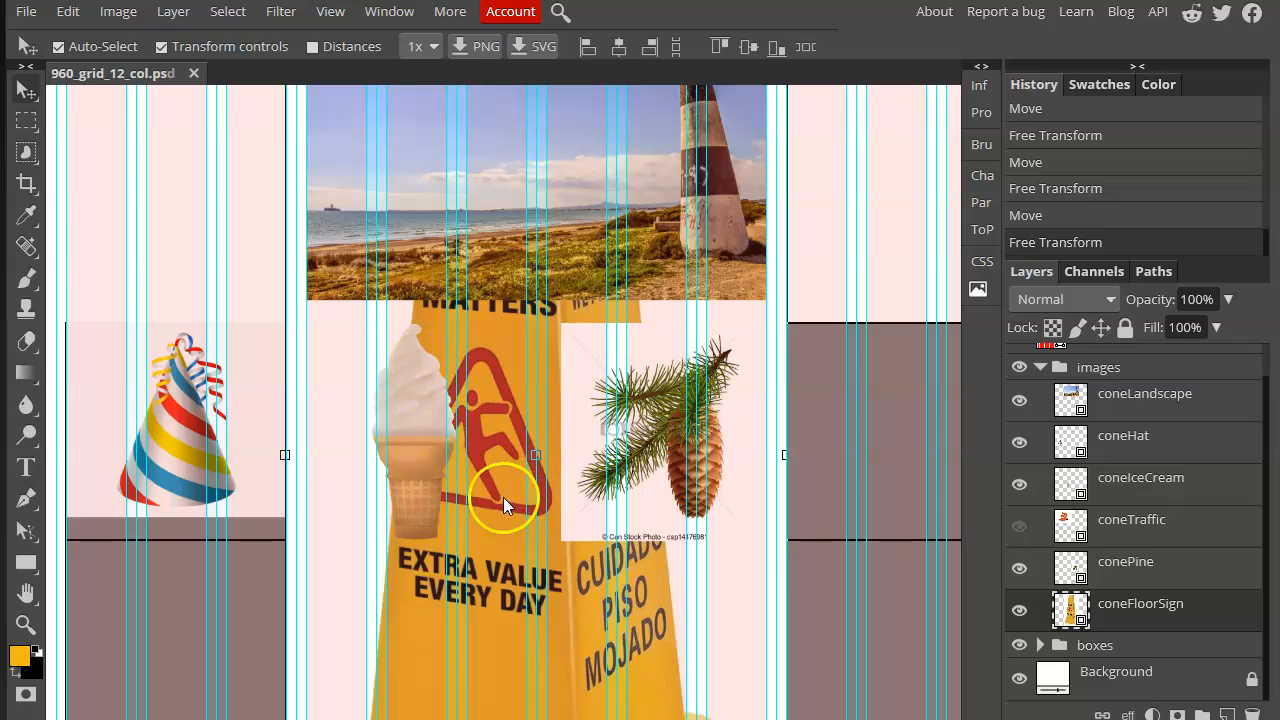
left_click_drag(497, 449, 557, 719)
left_click_drag(341, 226, 575, 605)
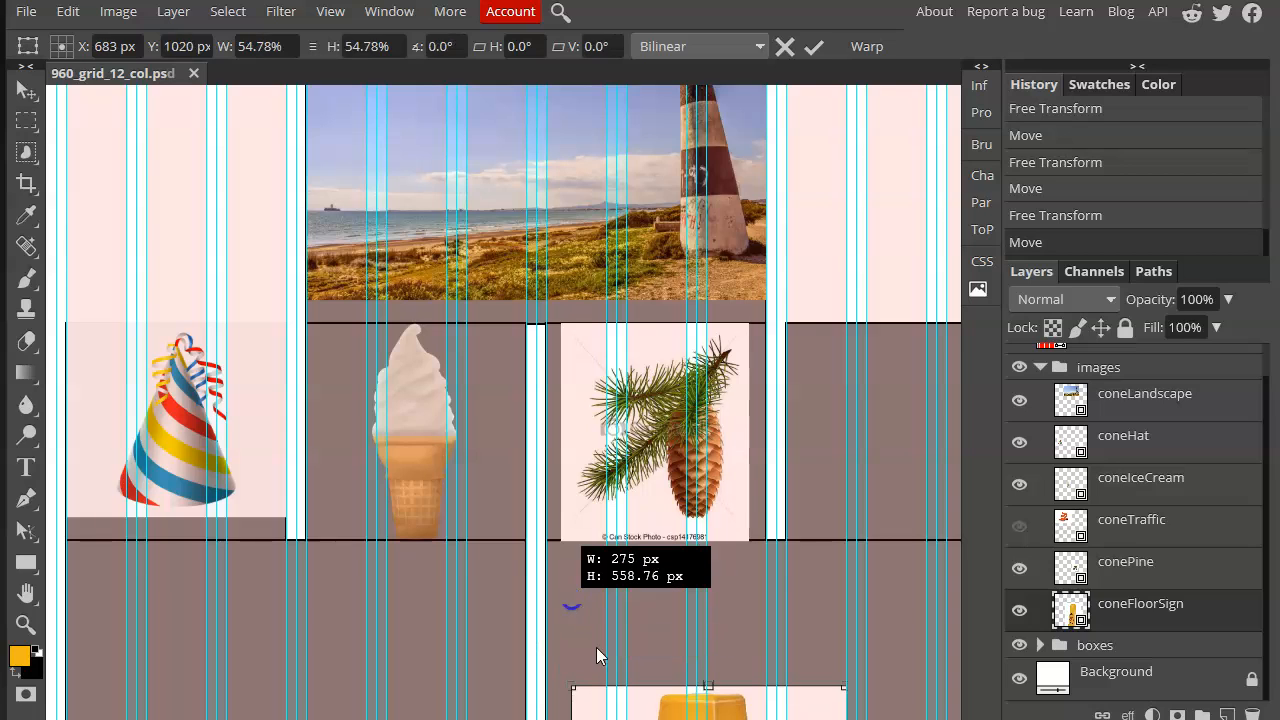
left_click_drag(786, 369, 780, 323)
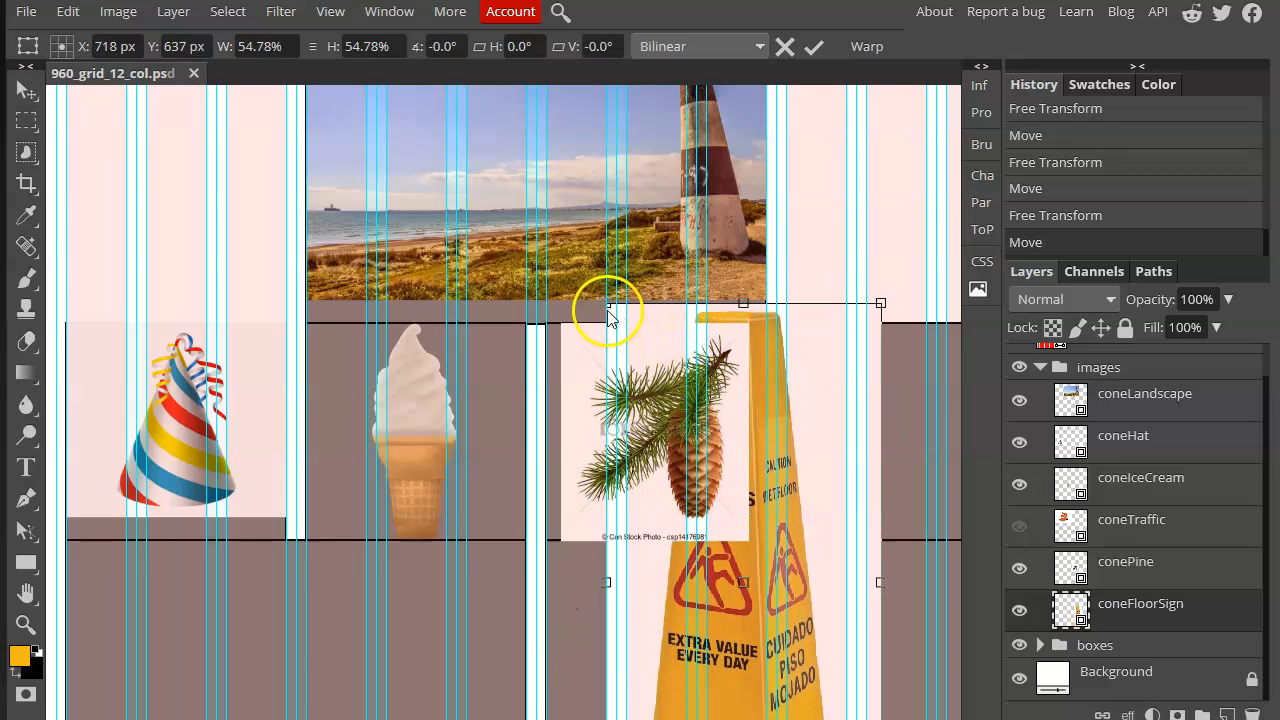
left_click_drag(606, 303, 730, 472)
left_click_drag(812, 614, 894, 292)
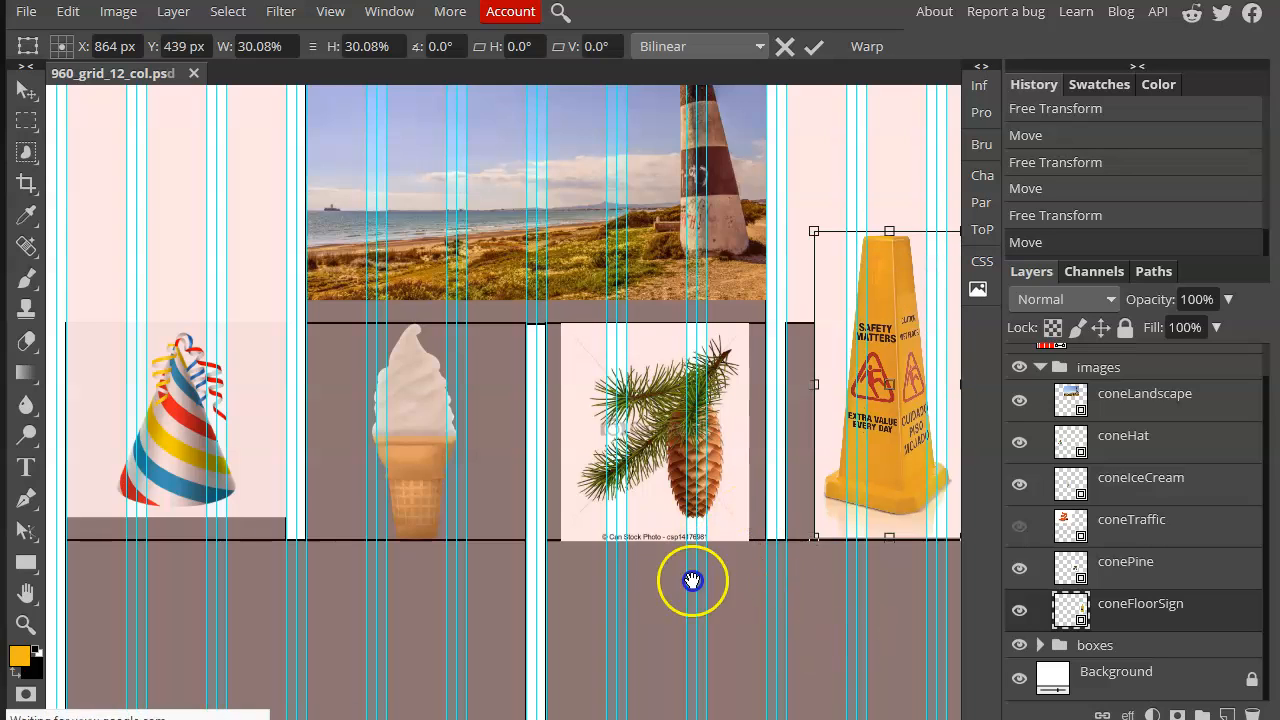
- Scale the floor sign image to about 21.12% and center it within the fourth box of the row
scroll(691, 580, "right", 3)
left_click_drag(578, 201, 623, 286)
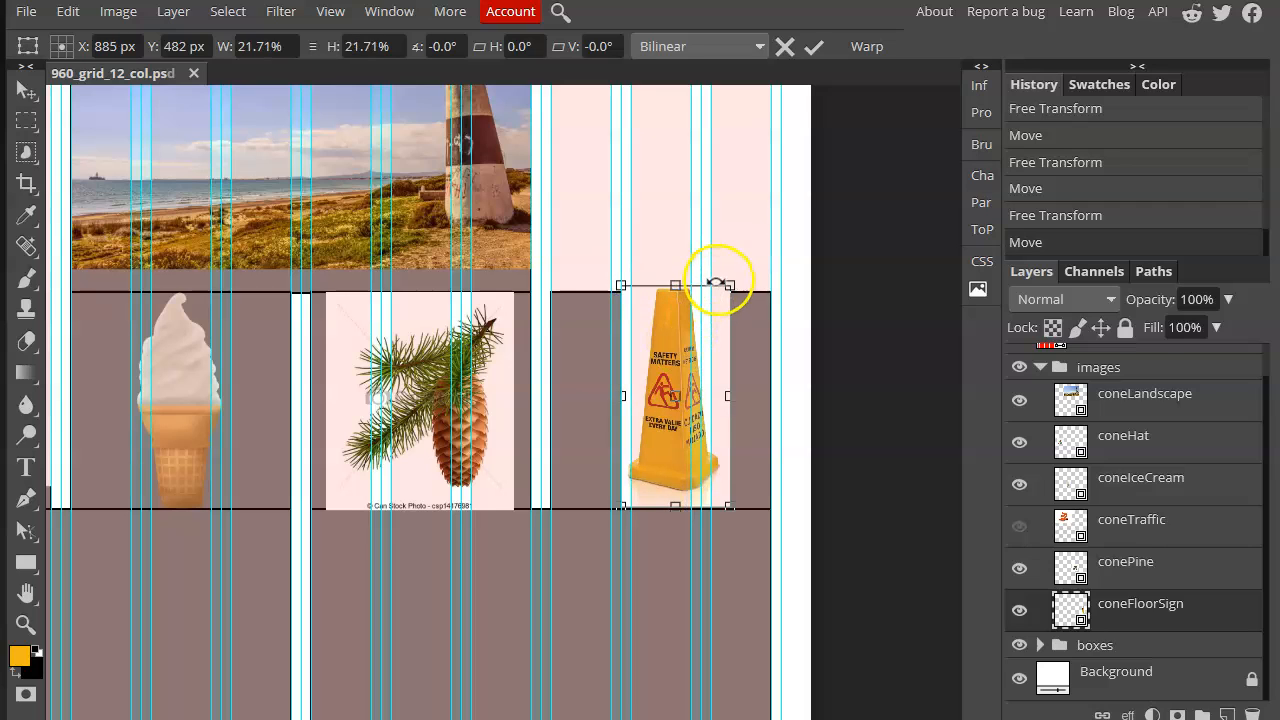
left_click_drag(731, 287, 727, 291)
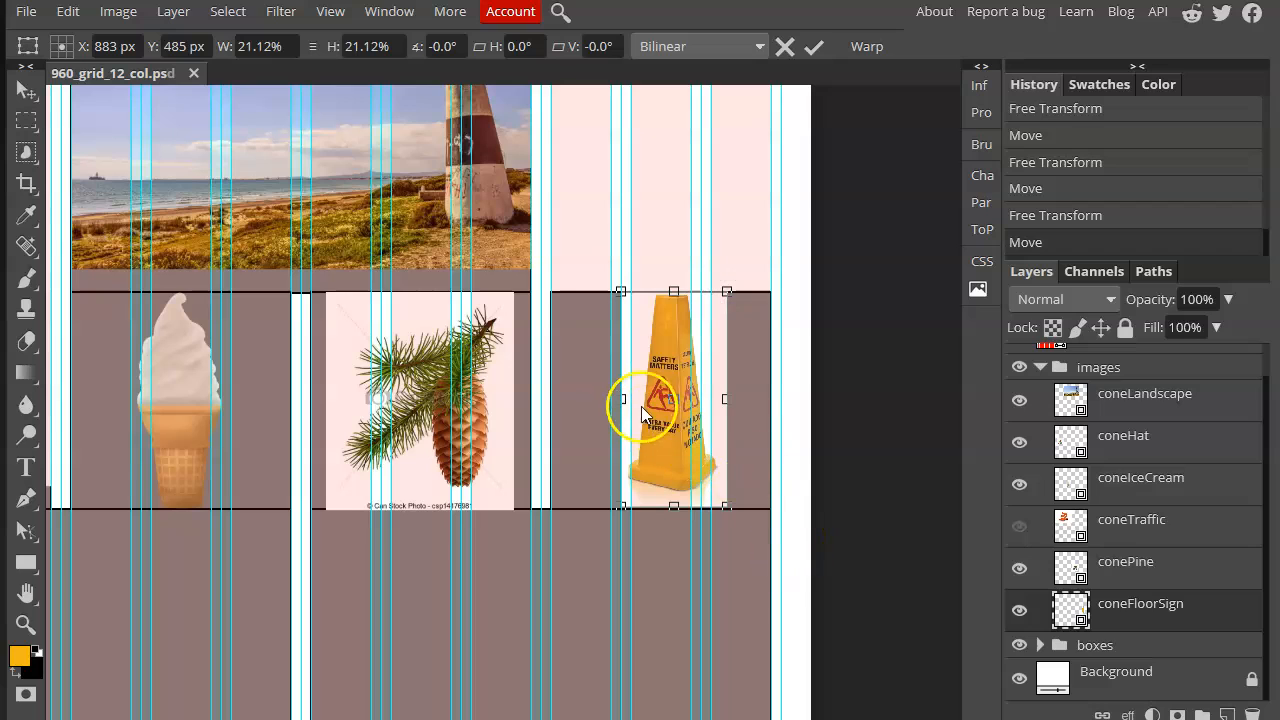
left_click_drag(654, 407, 643, 406)
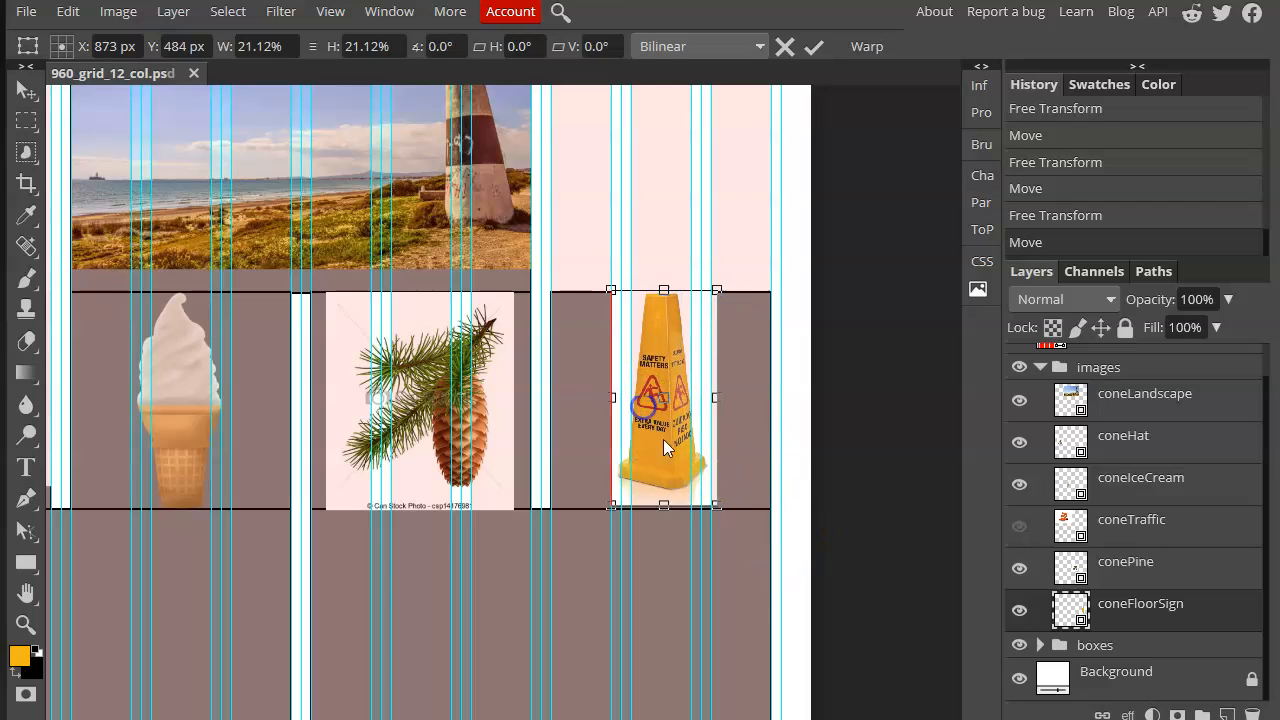
key("Return")
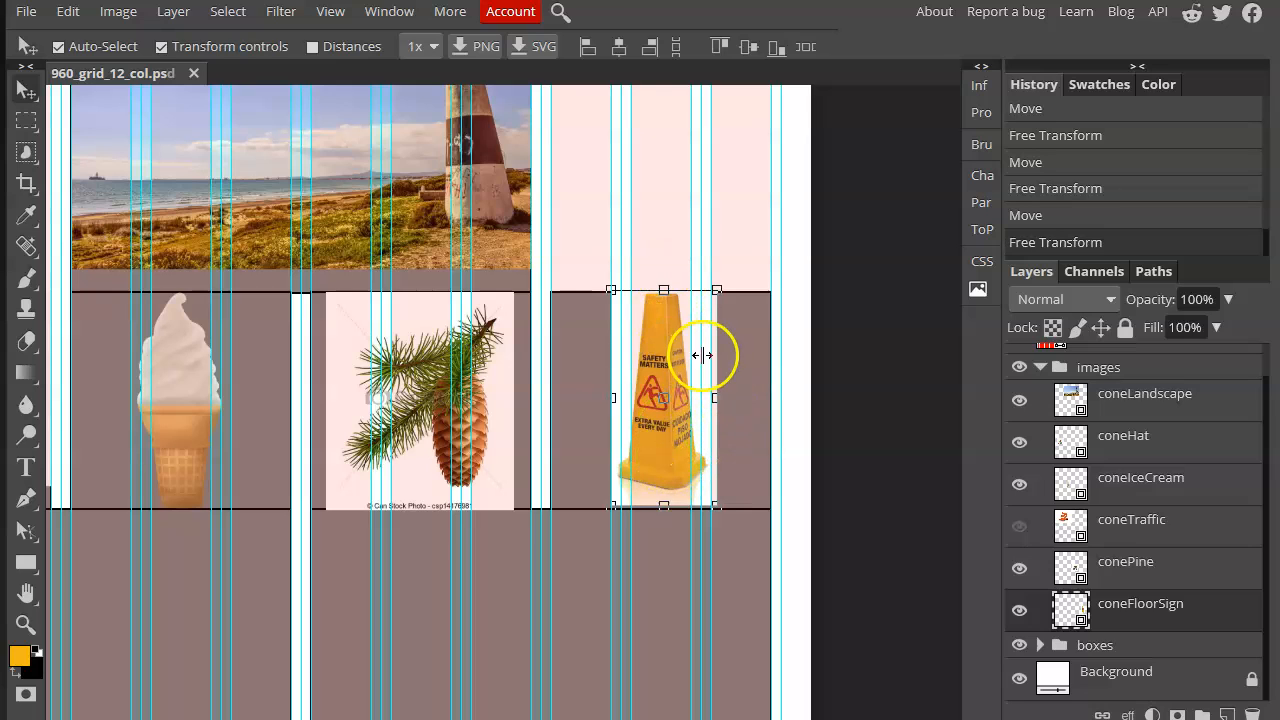
- Delete the hidden coneTraffic layer from the images group
left_click(1137, 518)
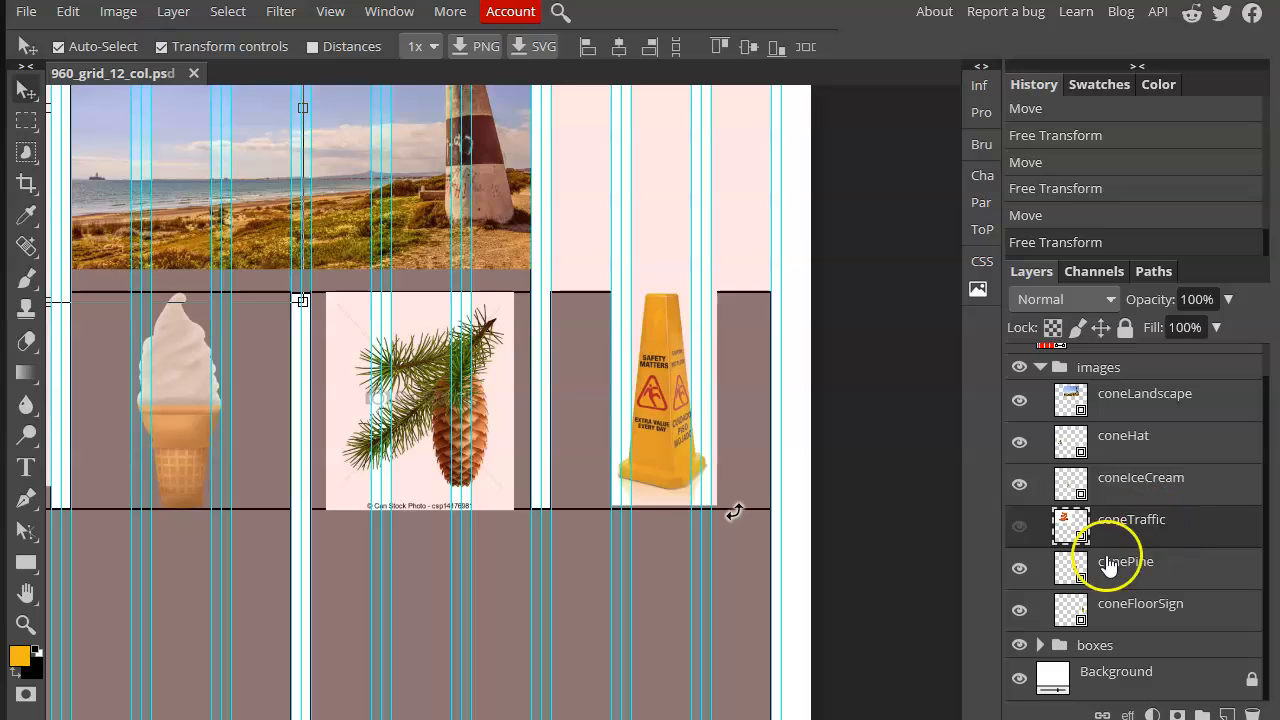
left_click(1252, 712)
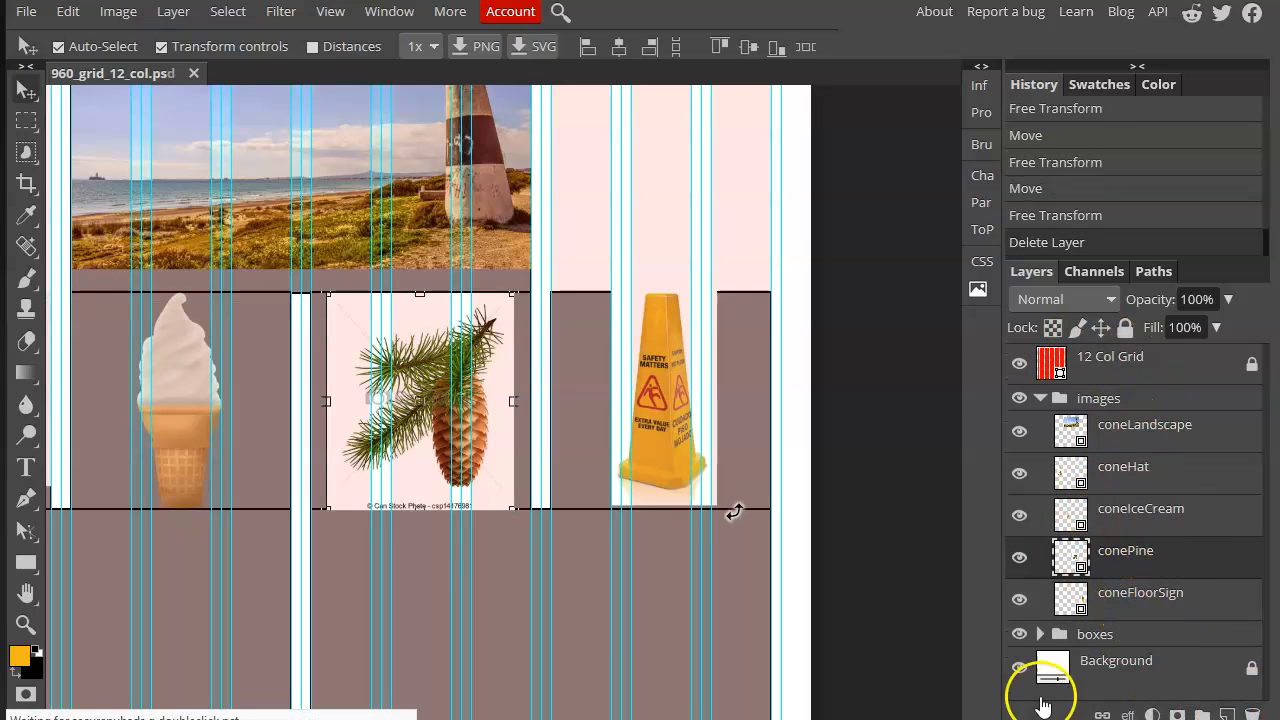
- Move the party hat image down to the lower edge of its box and hide the 12 Col Grid layer
left_click_drag(542, 369, 634, 371)
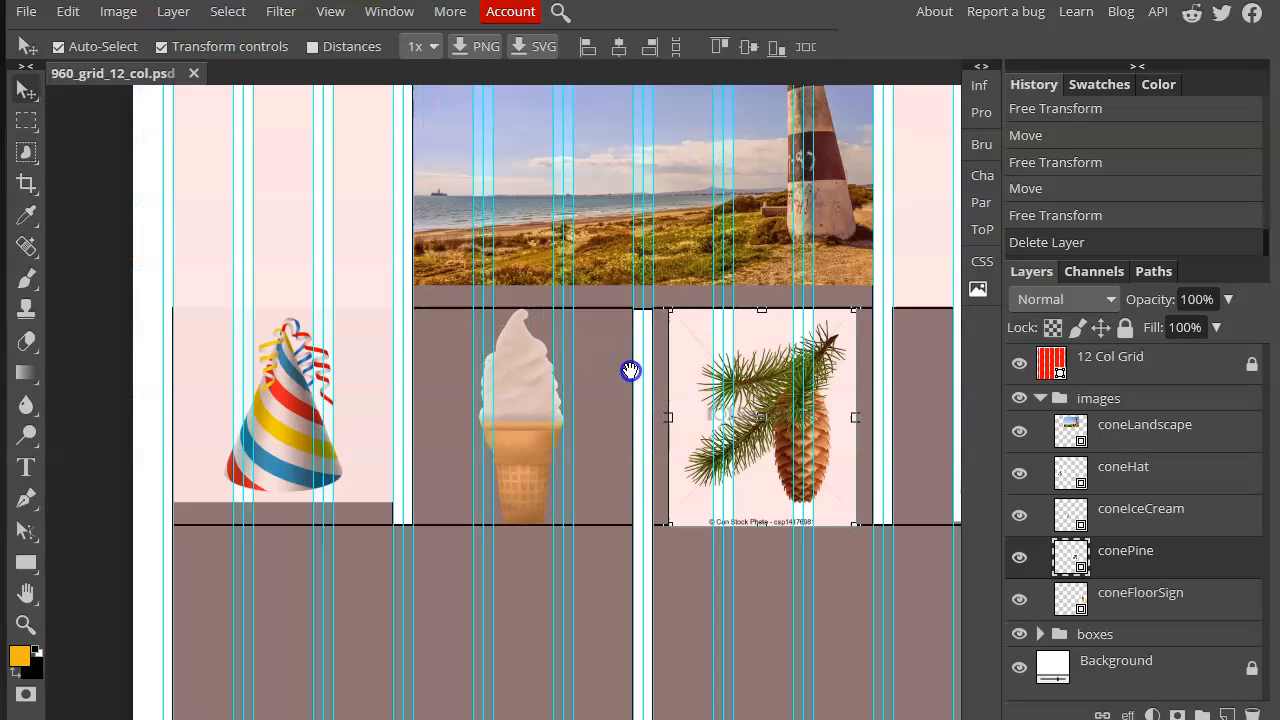
left_click_drag(725, 302, 463, 363)
left_click_drag(702, 399, 722, 296)
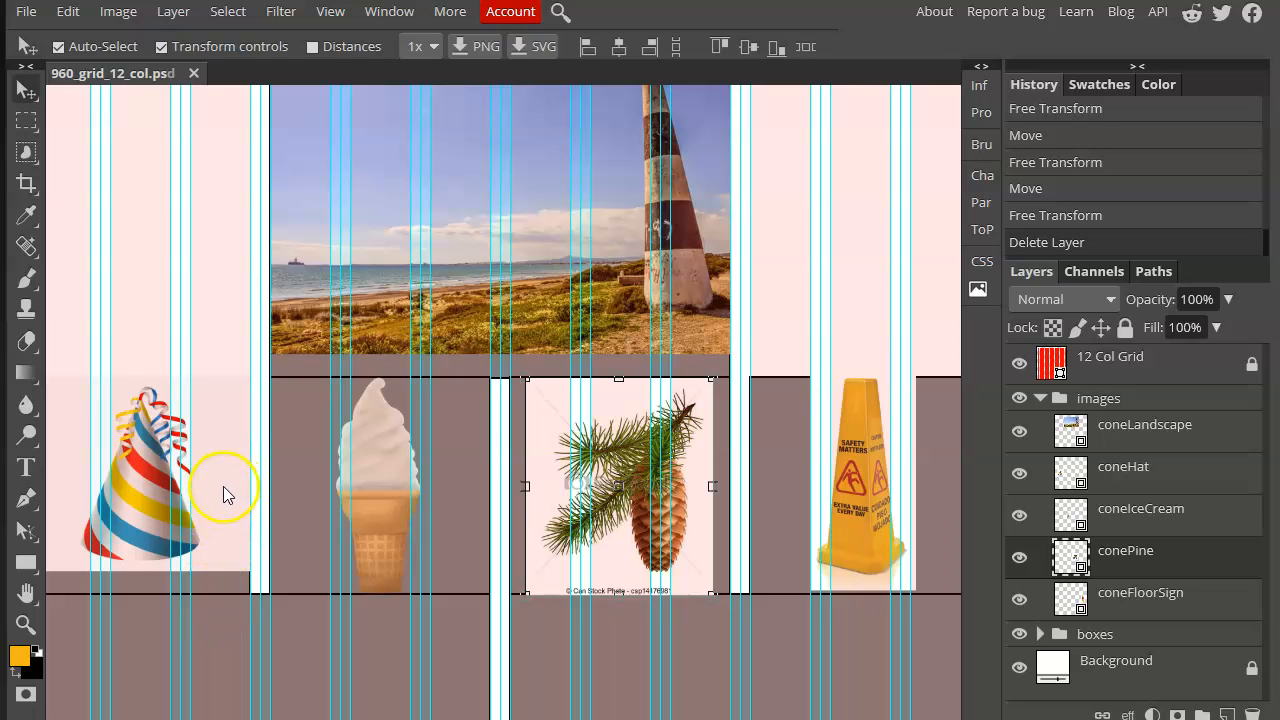
left_click_drag(223, 486, 222, 507)
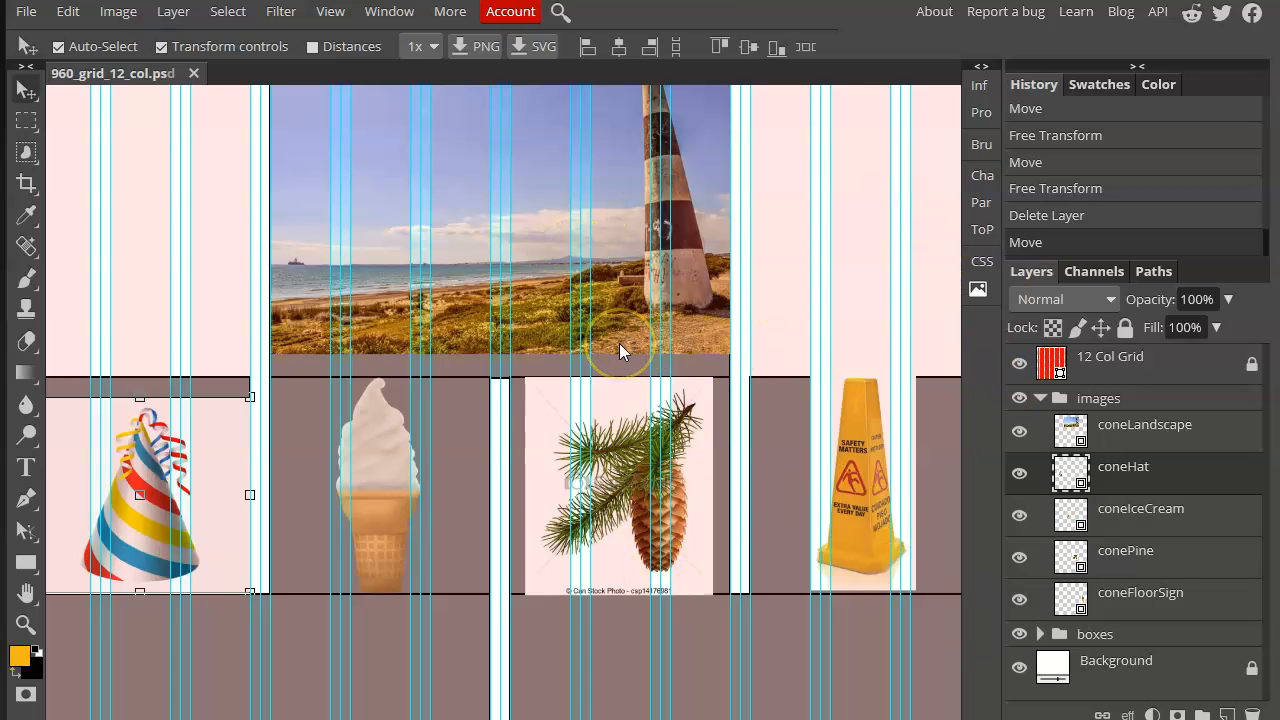
key("ctrl+minus")
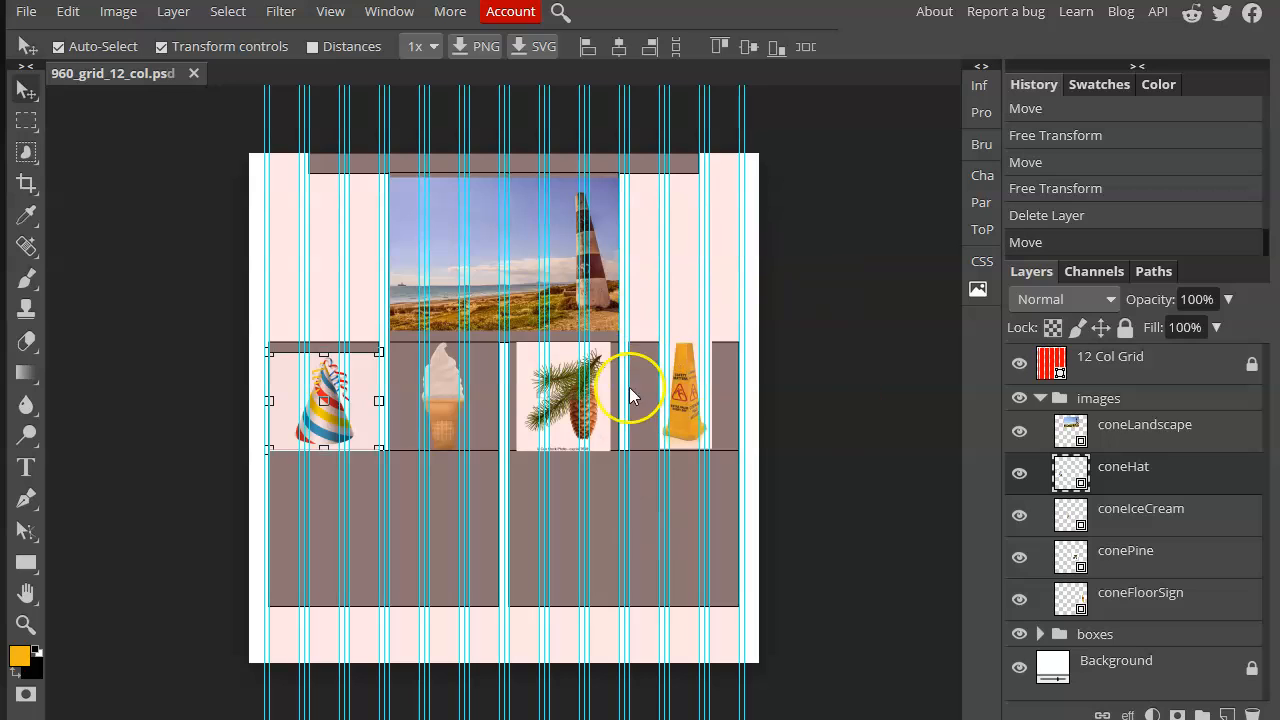
left_click(1021, 366)
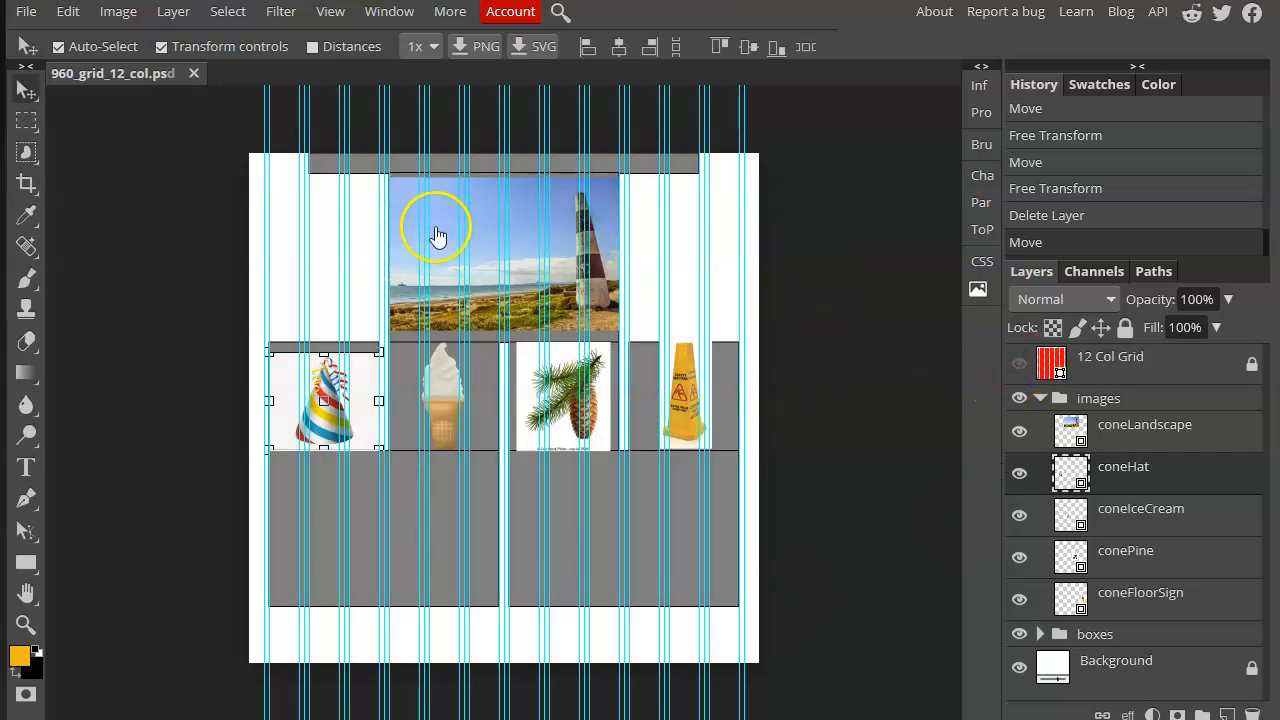